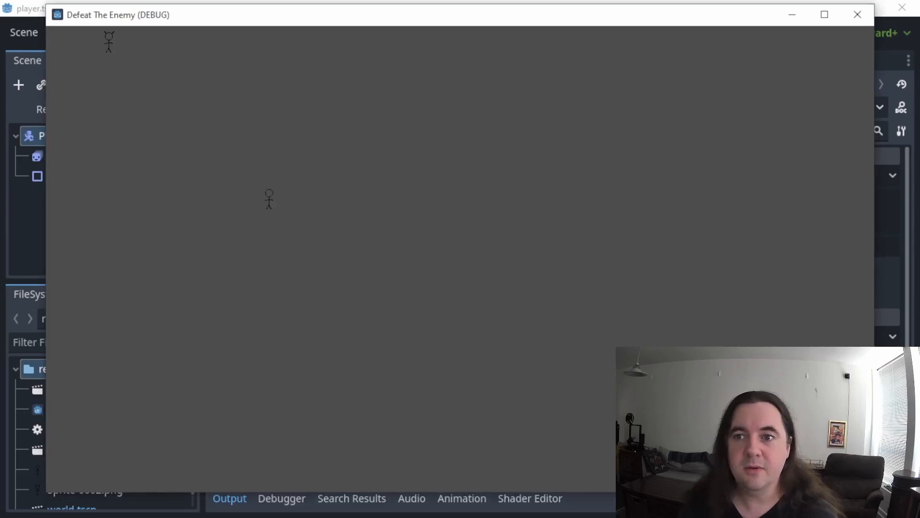
Step: Move the player character up and left in the running game to test its movement
key(Up)
key(Left)
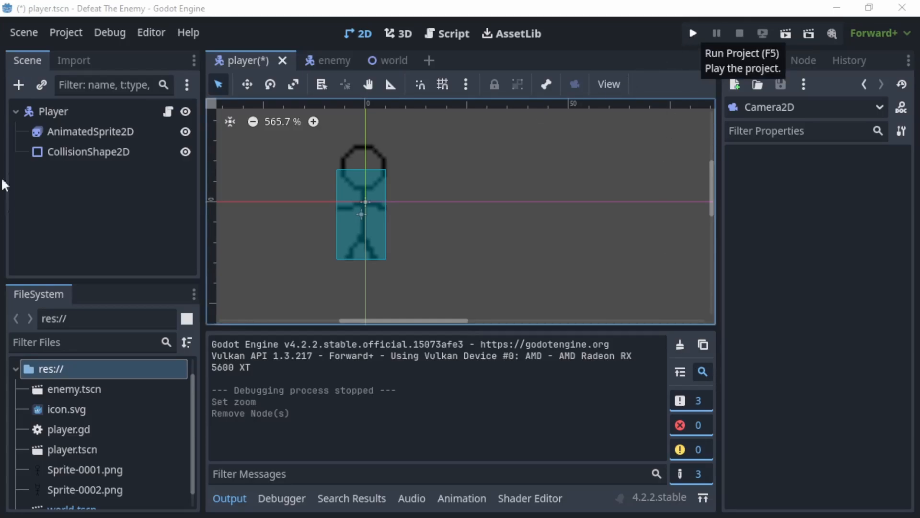
Step: Add a Camera2D node as a child of the Player node and test-run the project
click(54, 111)
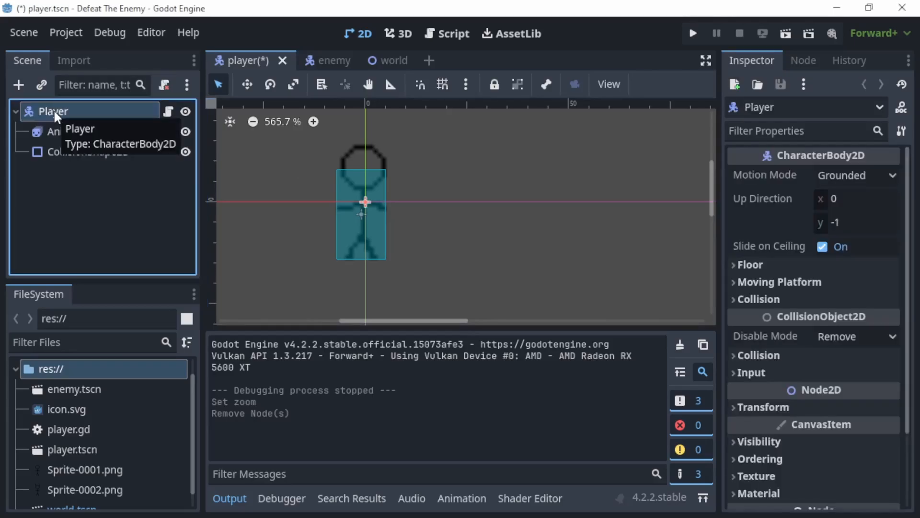
click(20, 85)
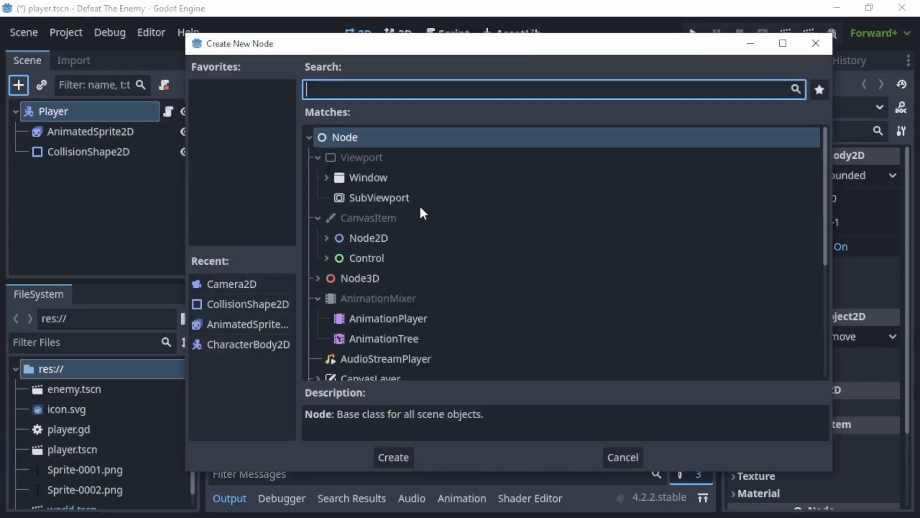
text(camera)
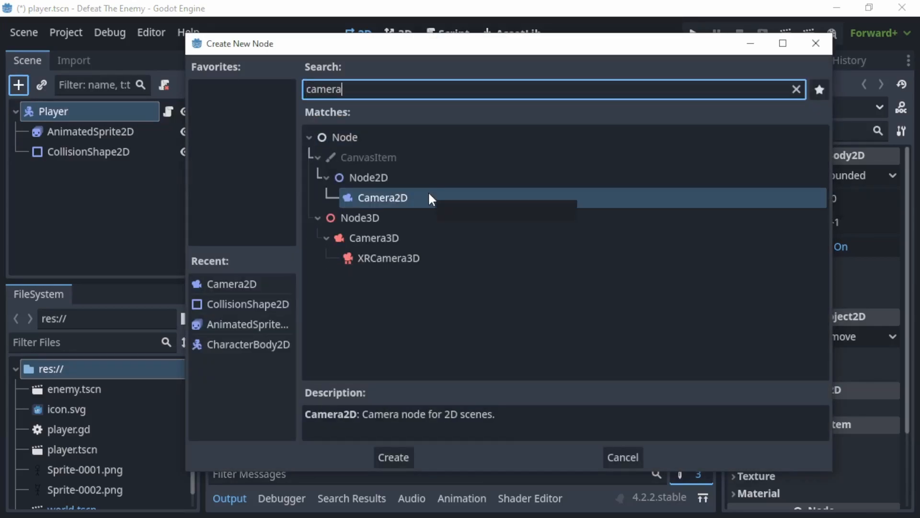
click(393, 457)
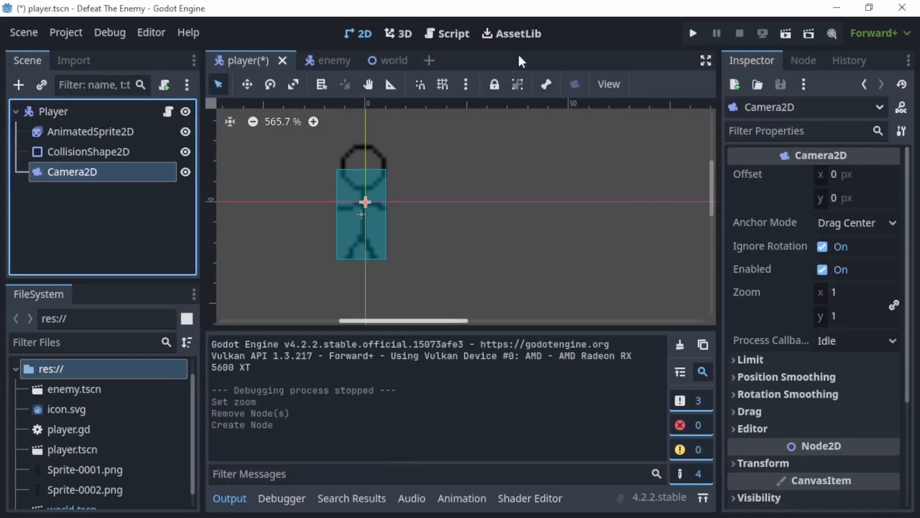
click(693, 33)
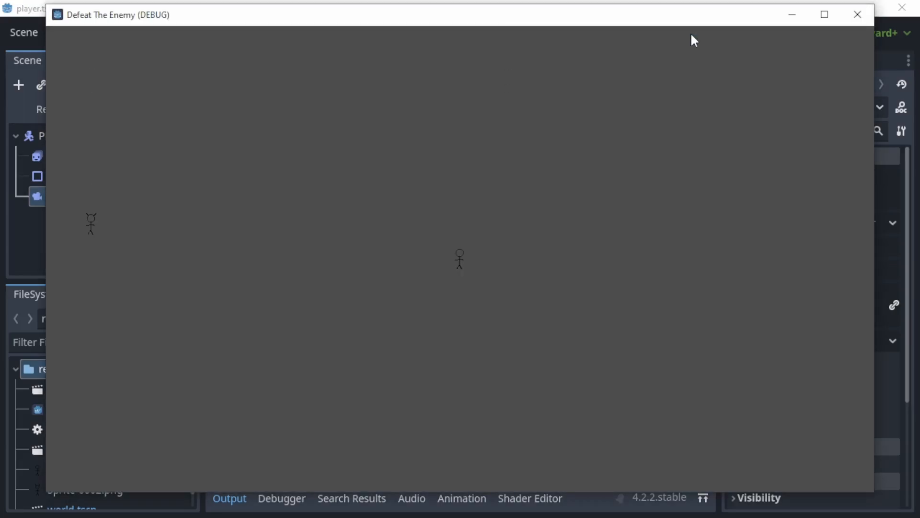
click(858, 14)
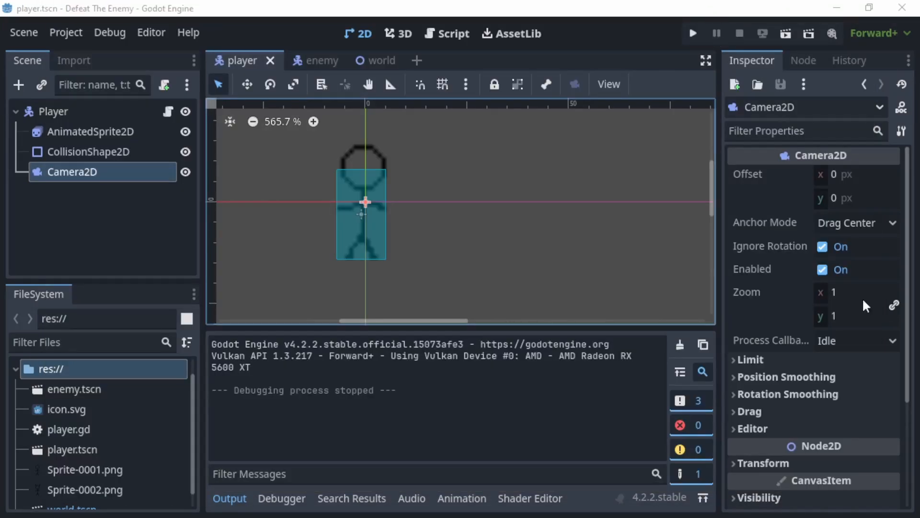
Step: Set the Camera2D's zoom to 2 on both axes and run the project to check the view
click(849, 292)
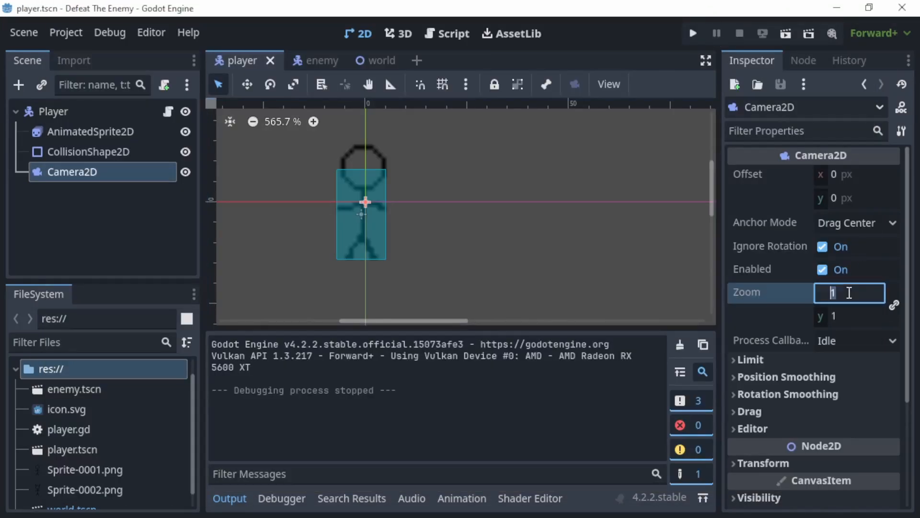
text(2)
key(Return)
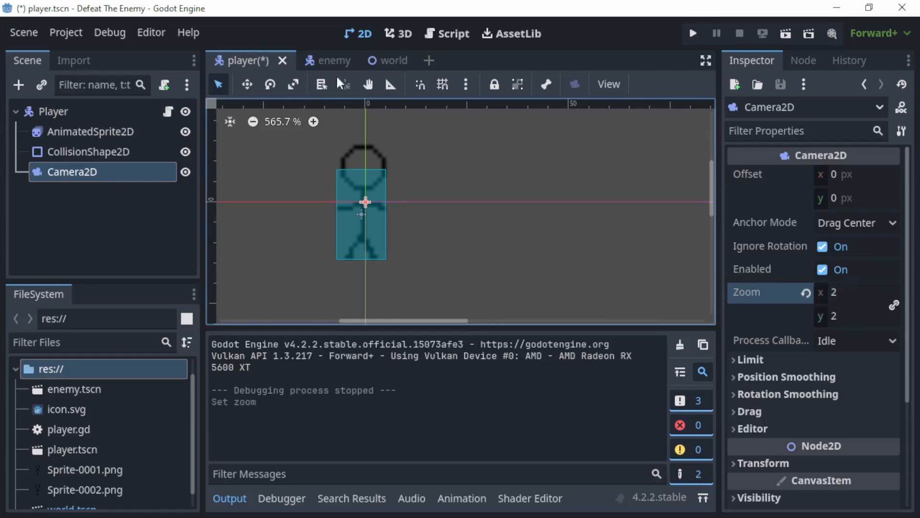
click(694, 35)
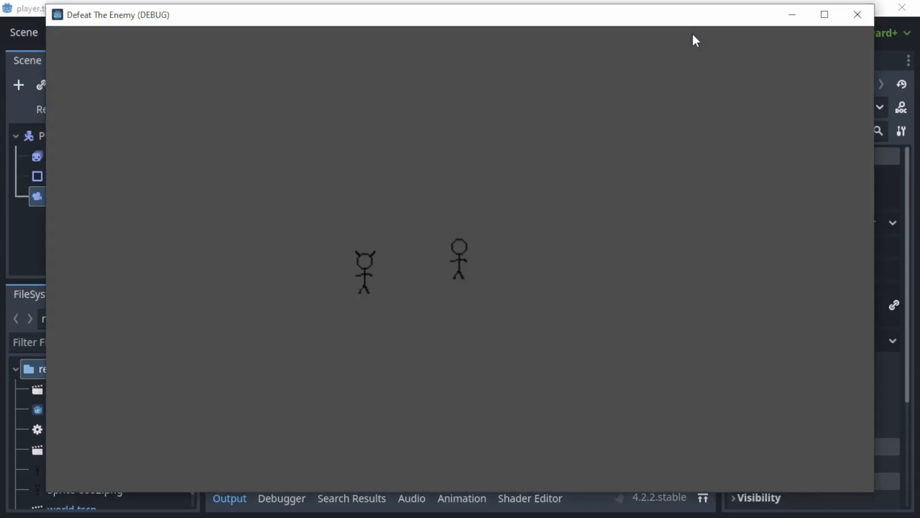
click(858, 14)
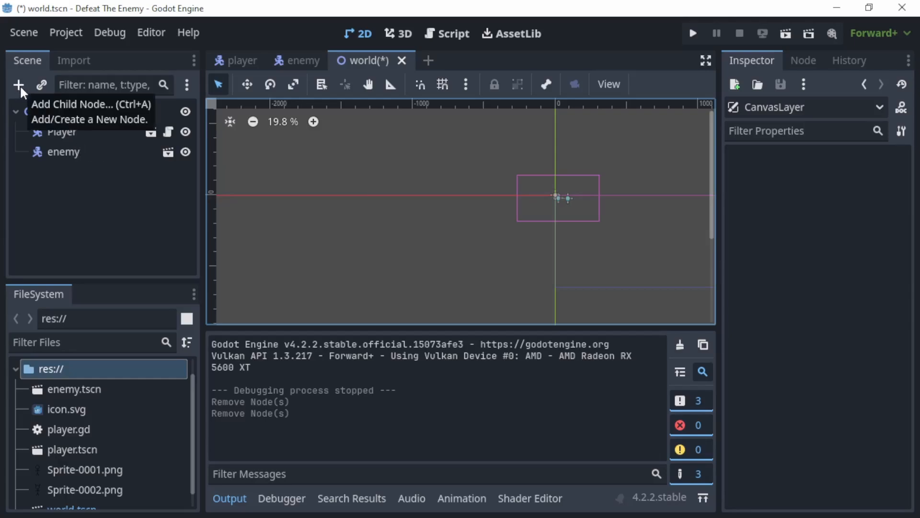
Step: Add a CanvasLayer node as a child of the world root node
click(38, 109)
click(18, 85)
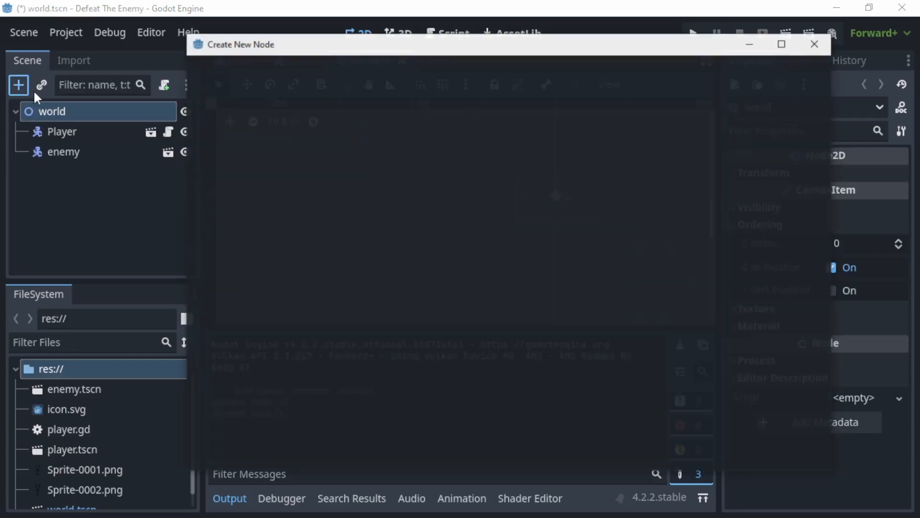
text(canva)
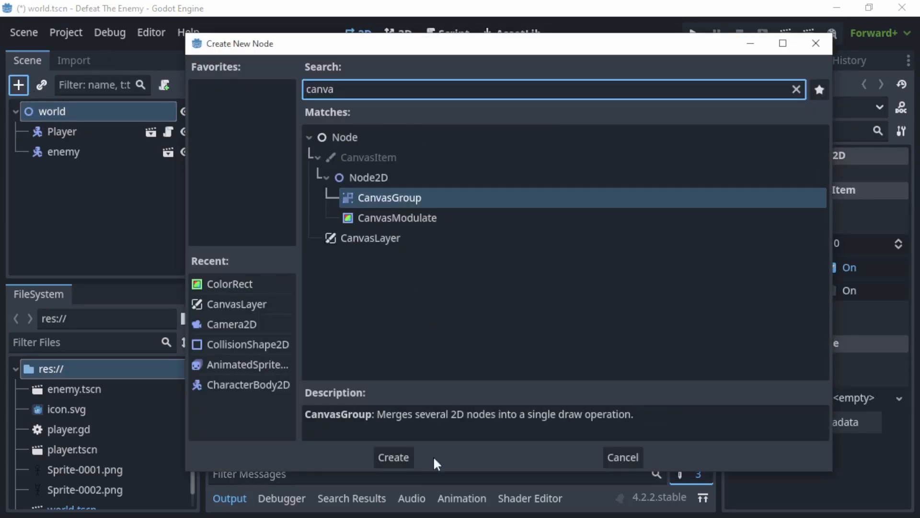
click(370, 240)
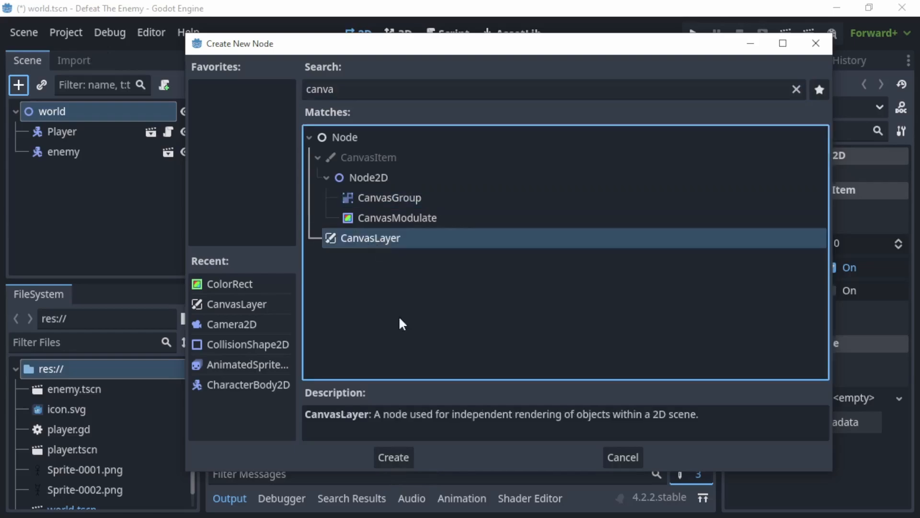
click(393, 457)
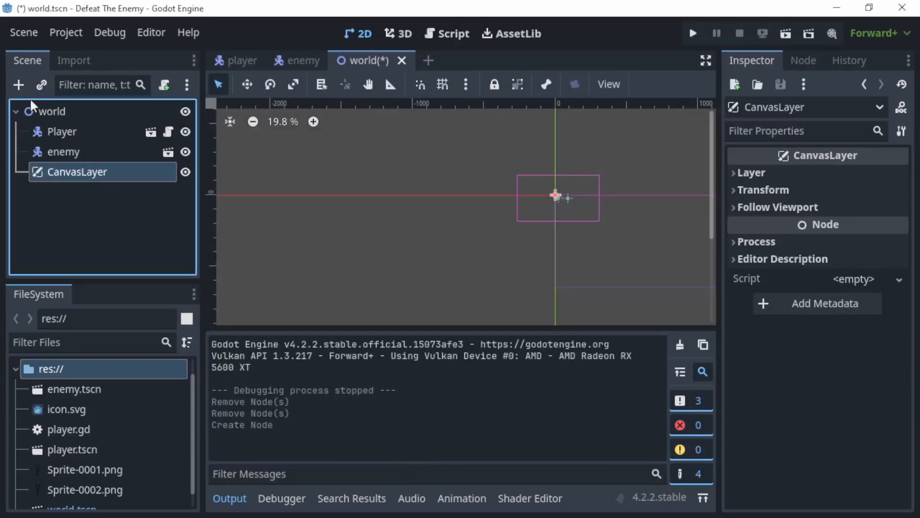
Step: Add a ColorRect node as a child of the CanvasLayer
click(19, 85)
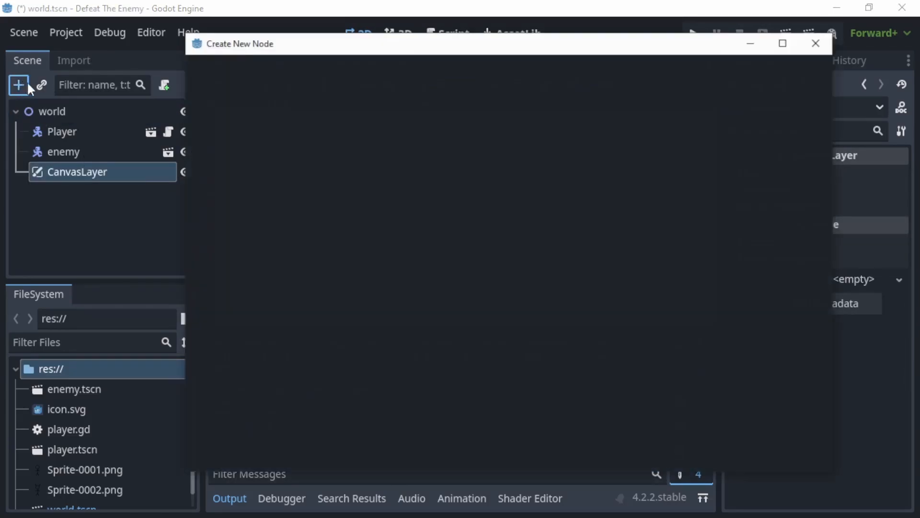
text(co)
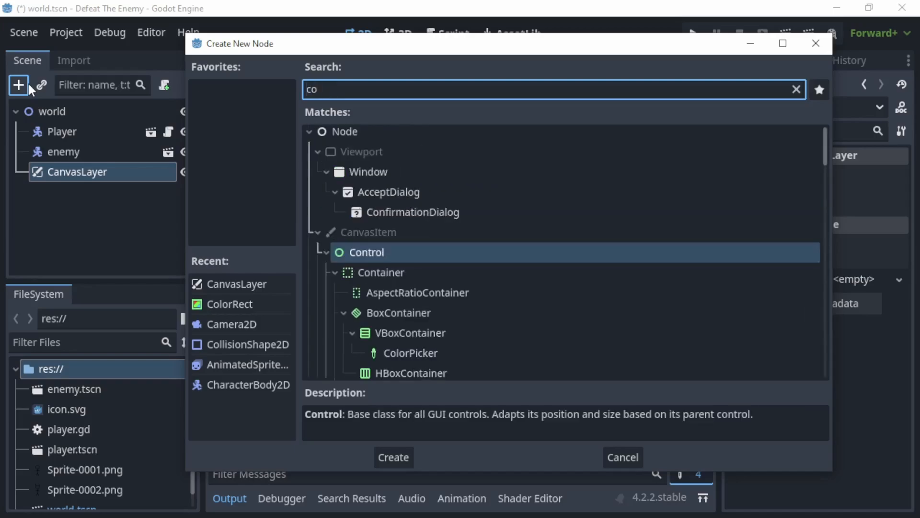
text(lor)
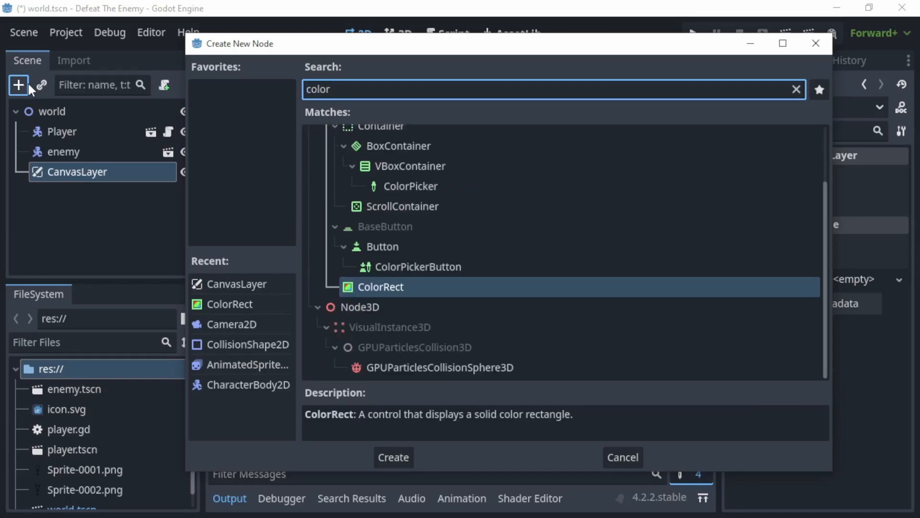
click(401, 459)
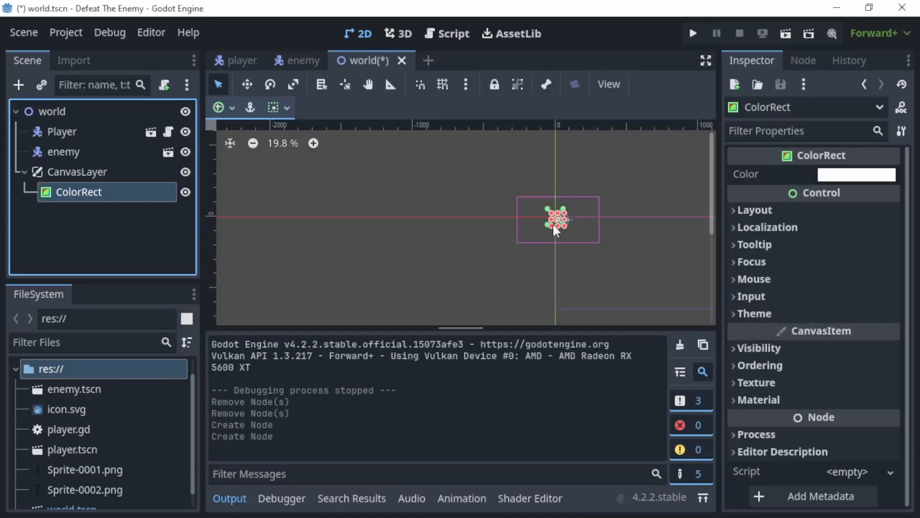
Step: Enlarge the ColorRect from its lower-right corner to about 152 by 87 pixels, covering the player and enemy
scroll(566, 218, up, 5)
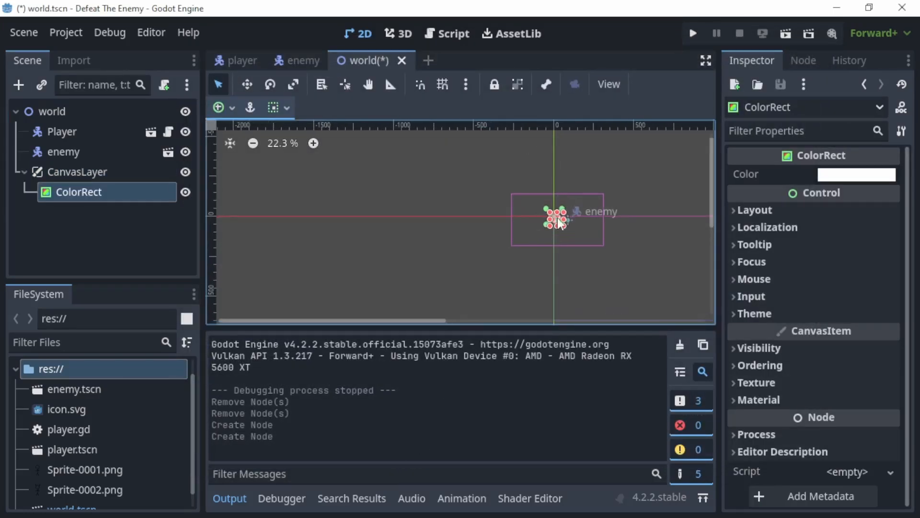
scroll(565, 218, up, 9)
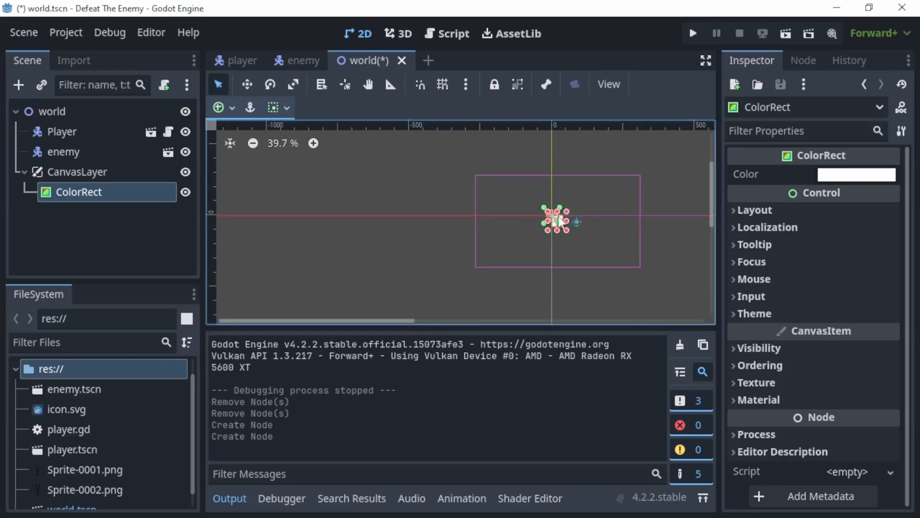
scroll(562, 240, up, 4)
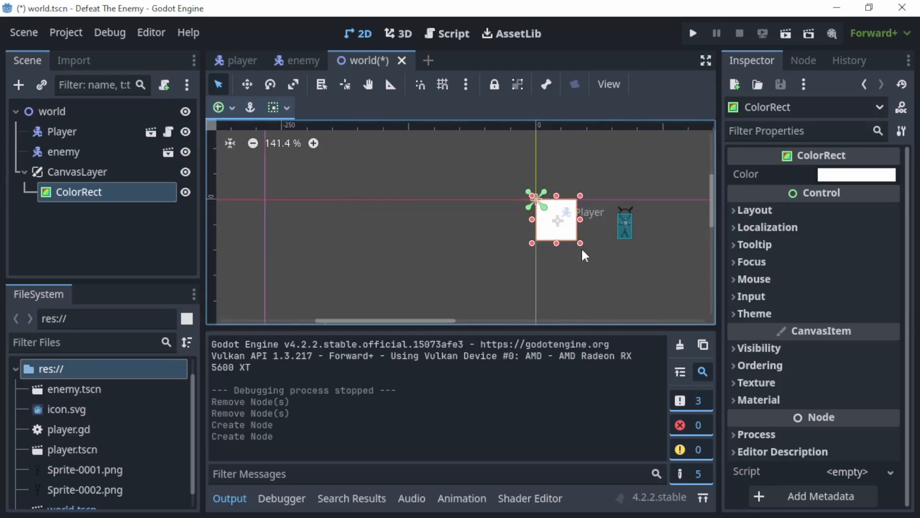
drag(669, 291, 710, 298)
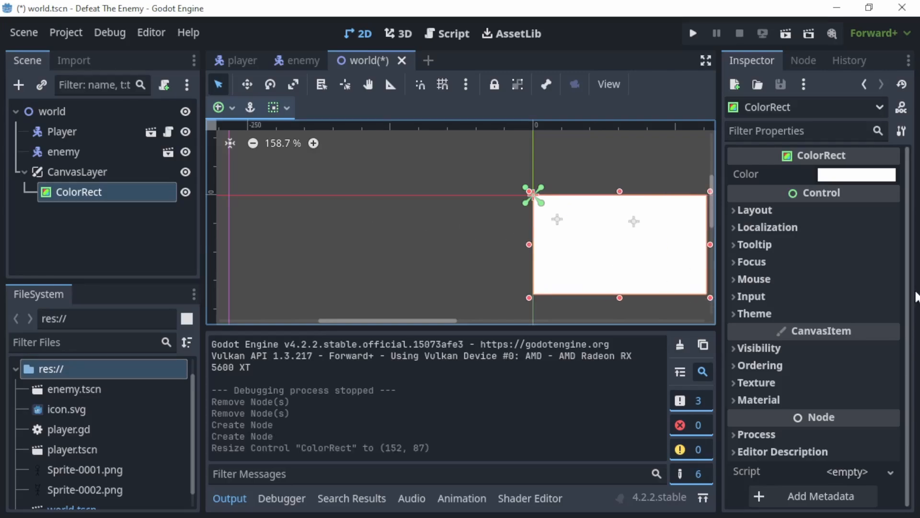
Step: Set the CanvasLayer's layer value to -1 so it draws behind the characters, and clear the selection
click(97, 175)
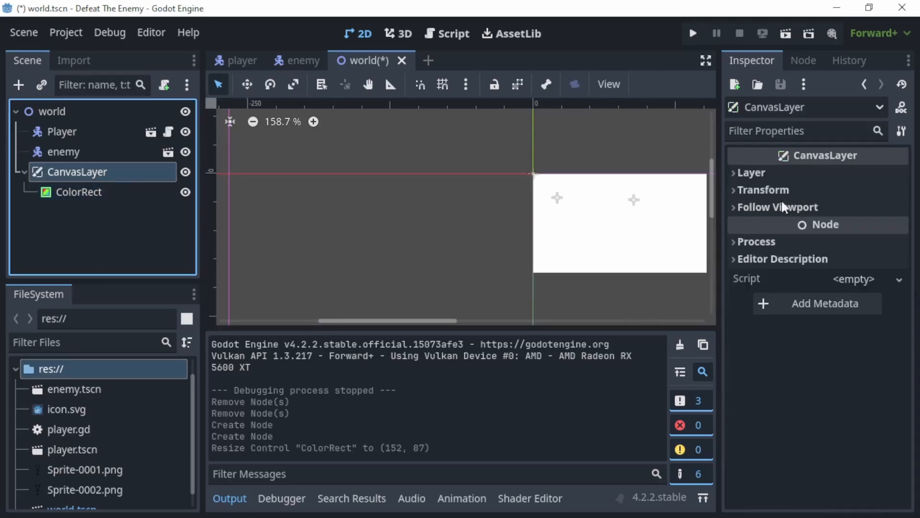
click(738, 173)
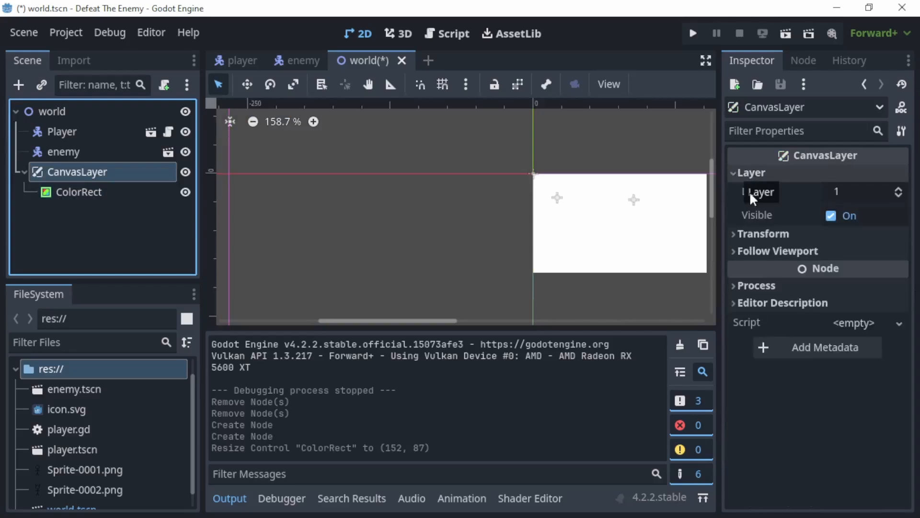
click(899, 195)
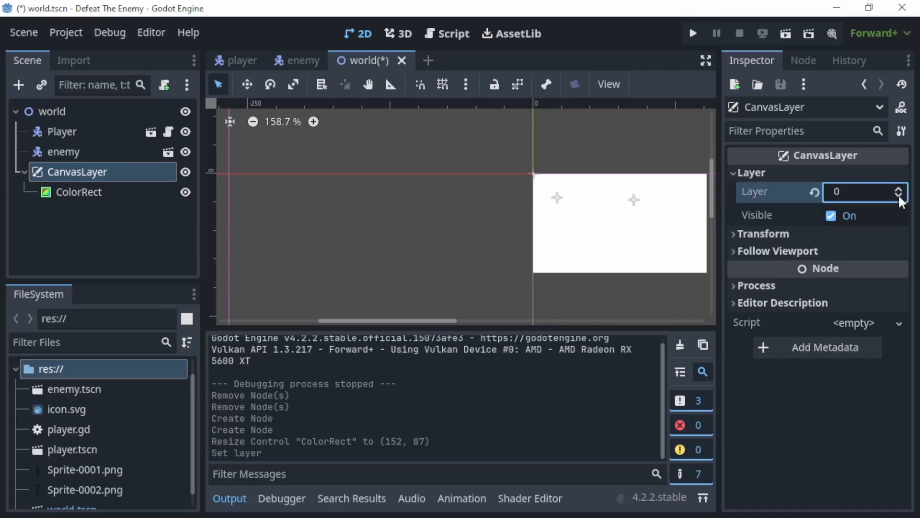
click(898, 195)
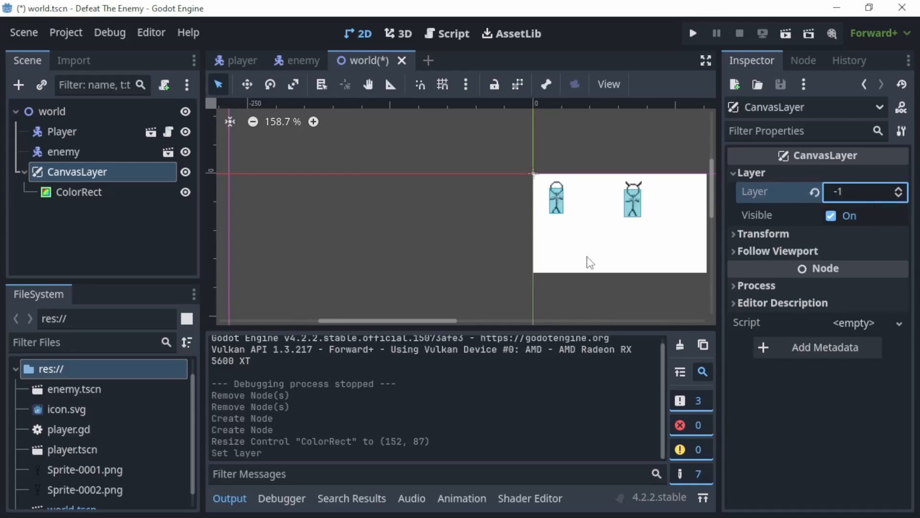
click(474, 257)
click(472, 251)
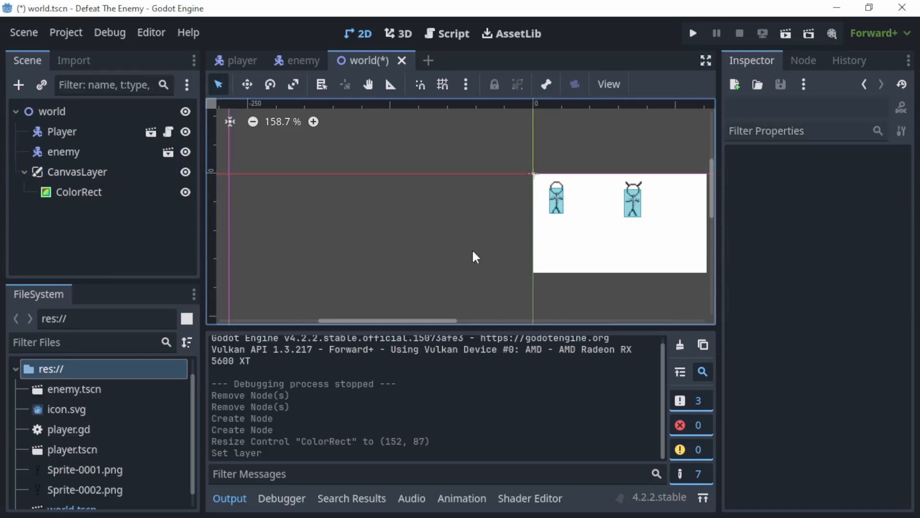
Step: Run the project to check the white background rectangle in the game, and close the game window
mouse_move(434, 319)
mouse_down()
mouse_move(470, 324)
mouse_move(440, 319)
mouse_up()
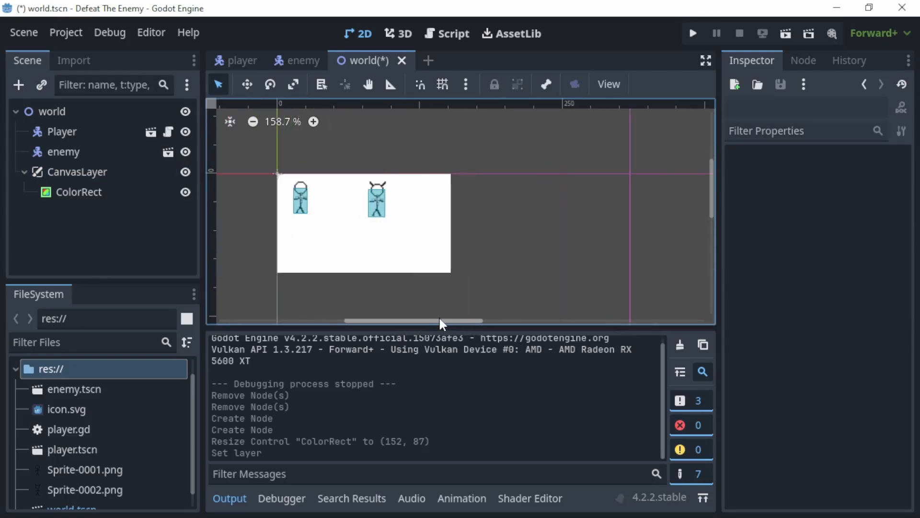
click(693, 34)
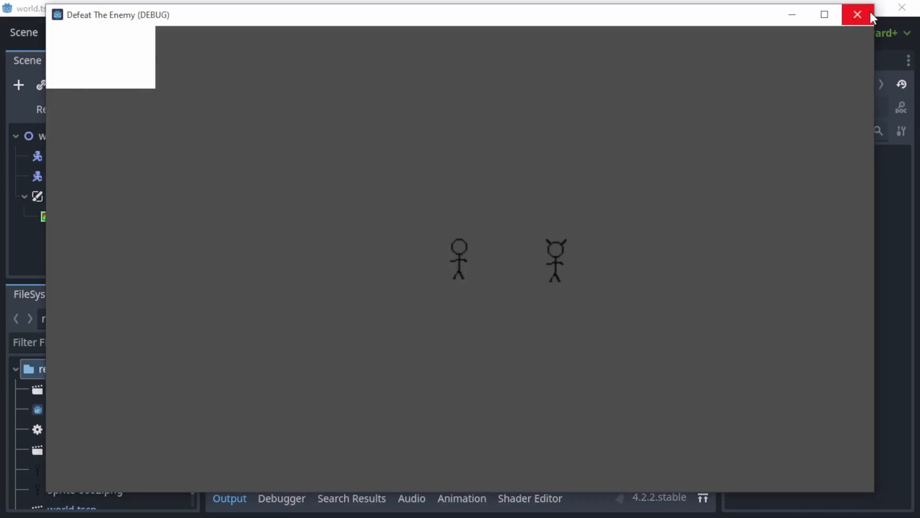
click(858, 18)
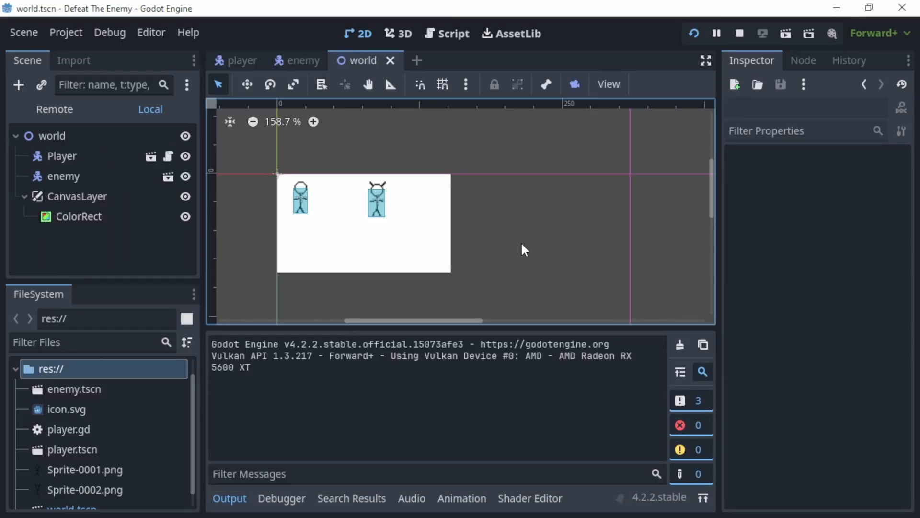
Step: Enlarge the ColorRect from its lower-right corner to about 864 by 481 pixels
scroll(507, 177, down, 5)
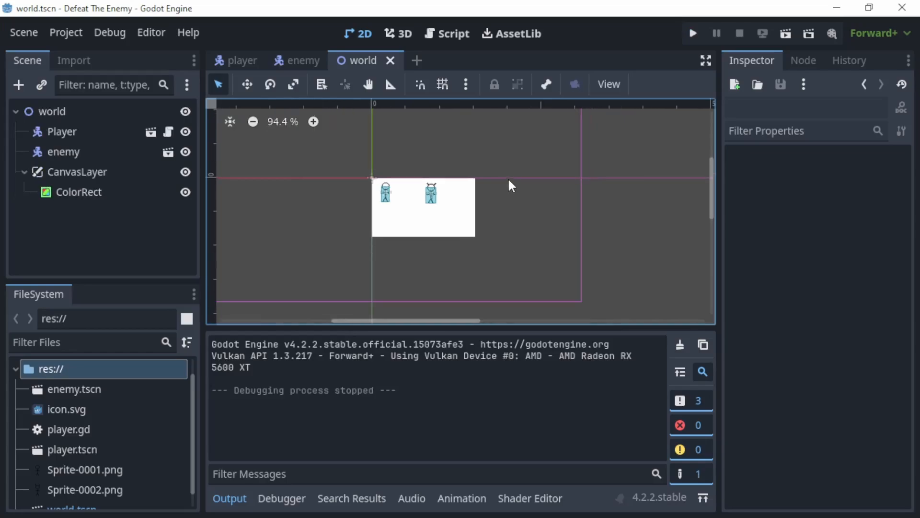
scroll(511, 194, down, 7)
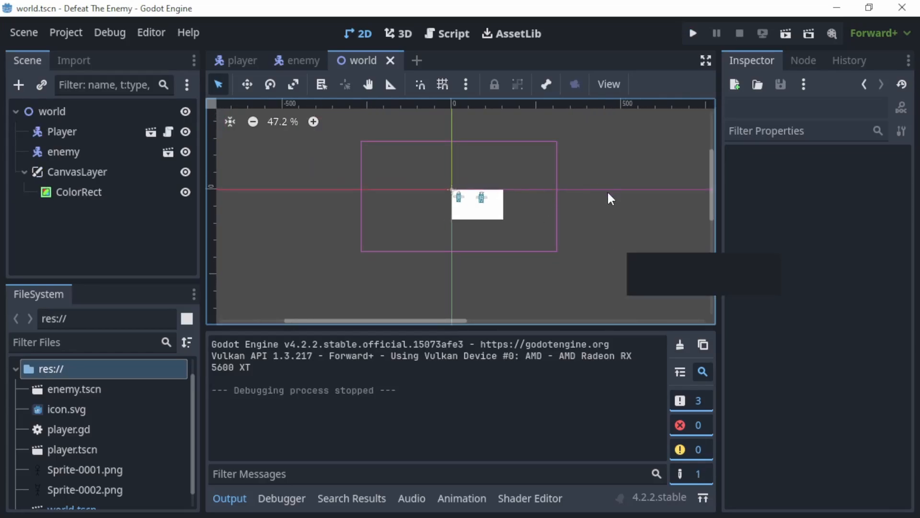
middle_drag(595, 186, 531, 140)
click(404, 151)
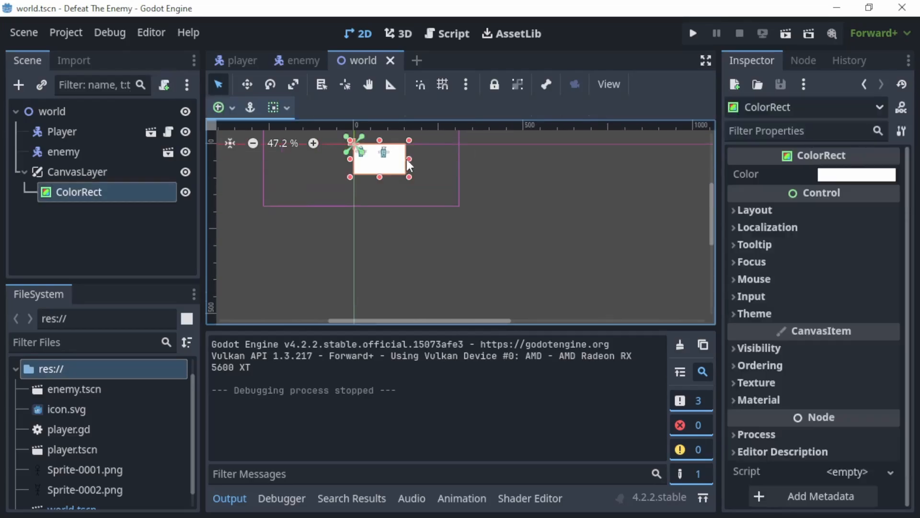
drag(411, 178, 655, 312)
scroll(669, 235, down, 3)
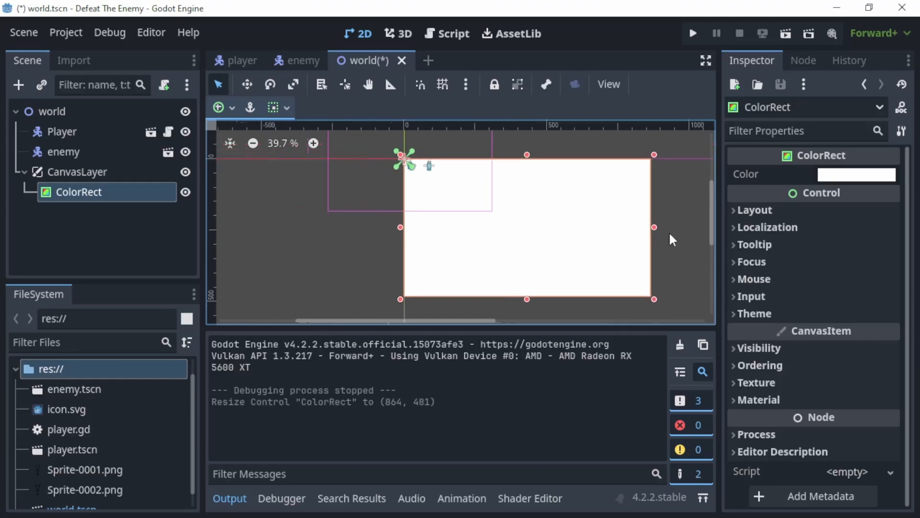
Step: Enlarge the ColorRect from its lower-right corner to about 1156 by 643 pixels and from its upper-left corner to about 1159 by 645
scroll(686, 259, down, 3)
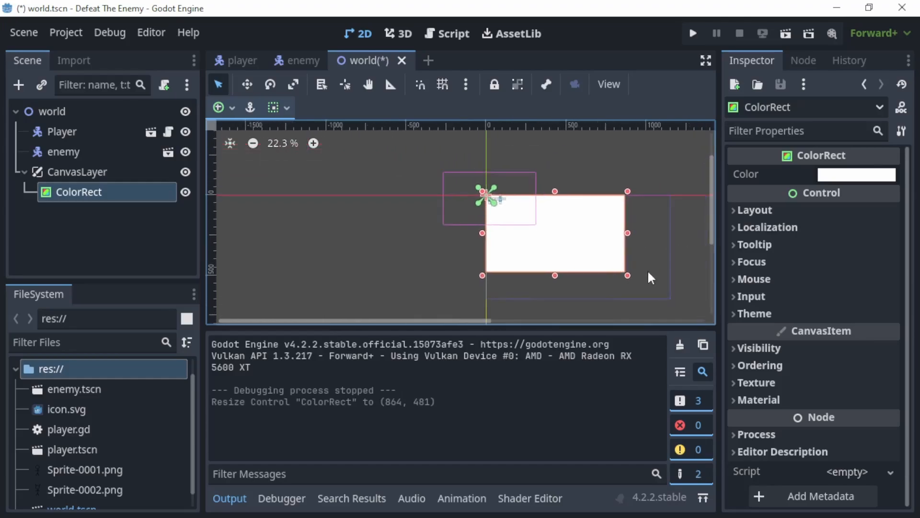
drag(628, 277, 675, 301)
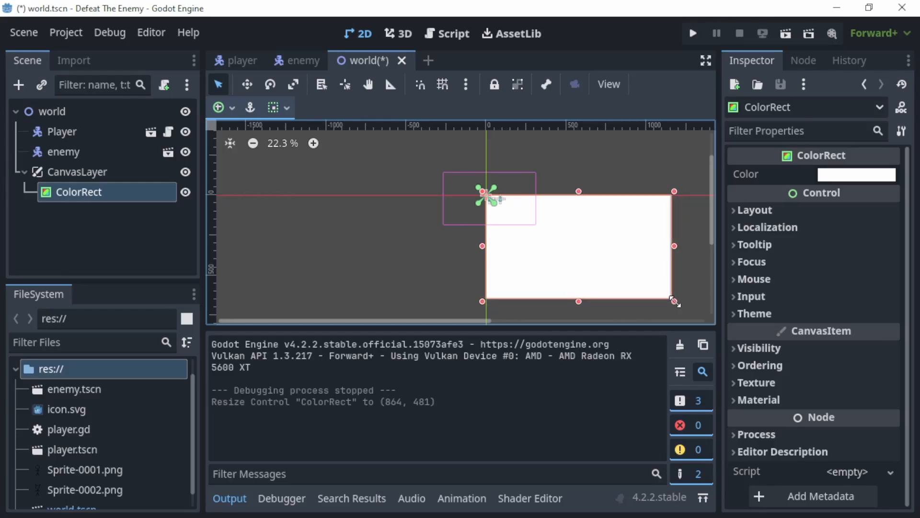
scroll(479, 198, up, 3)
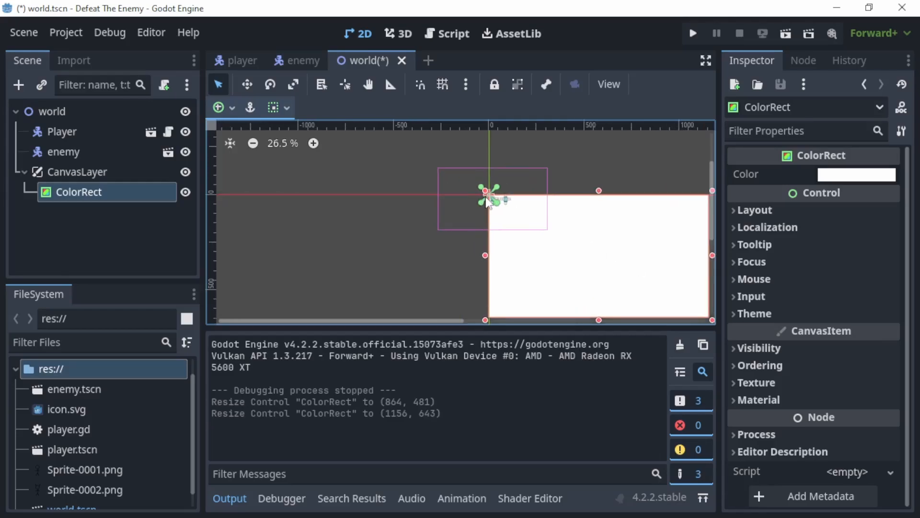
scroll(487, 200, up, 7)
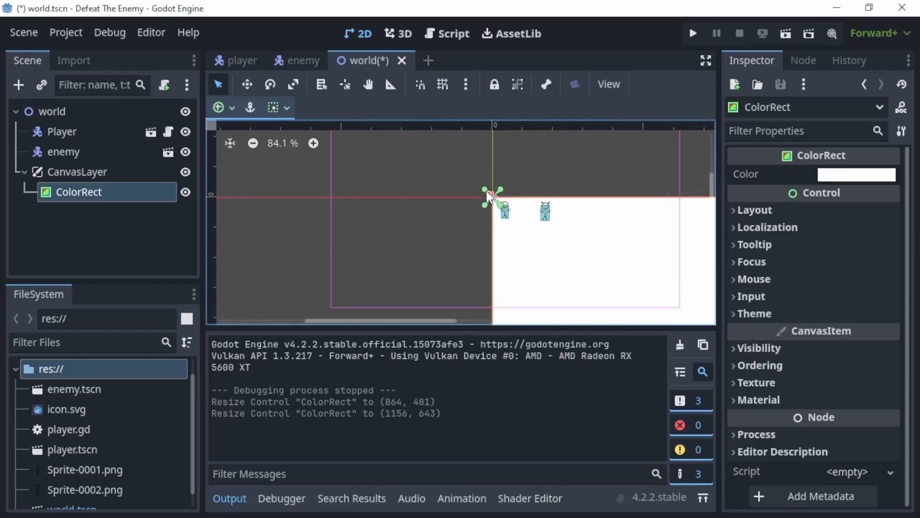
scroll(487, 192, up, 6)
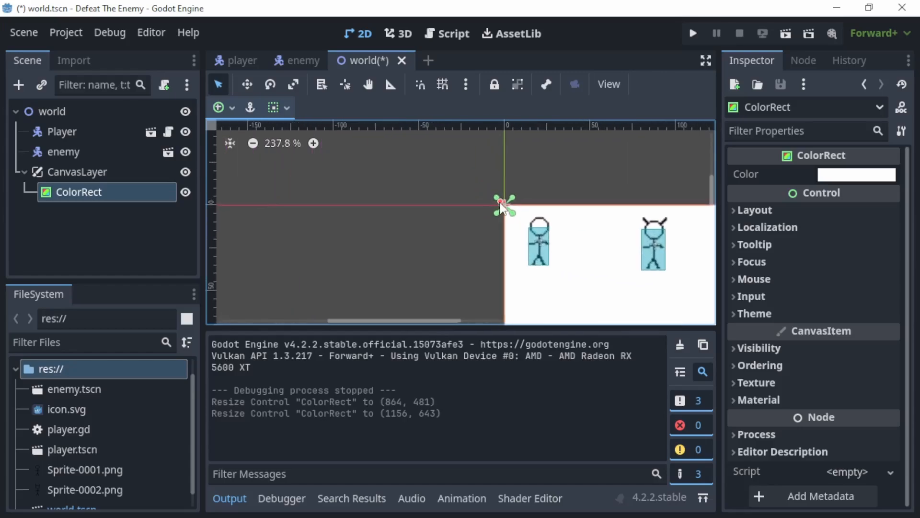
scroll(501, 206, up, 1)
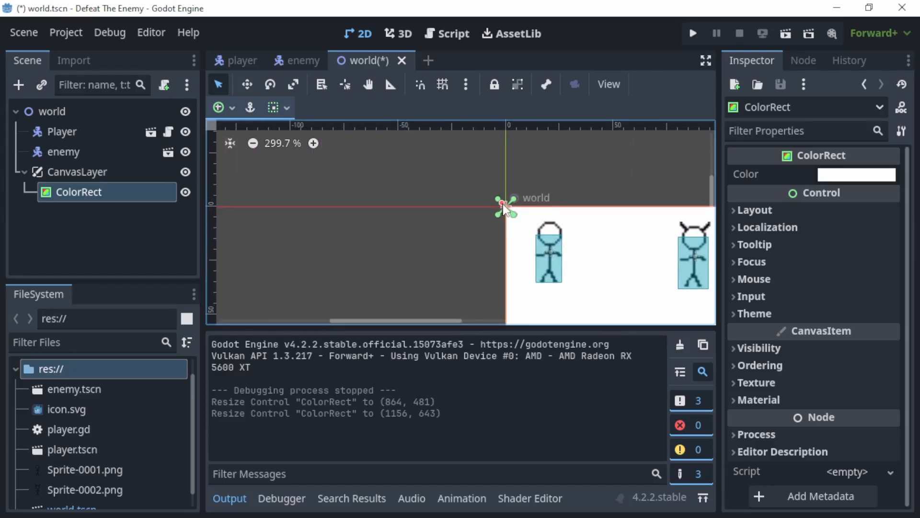
drag(503, 207, 494, 197)
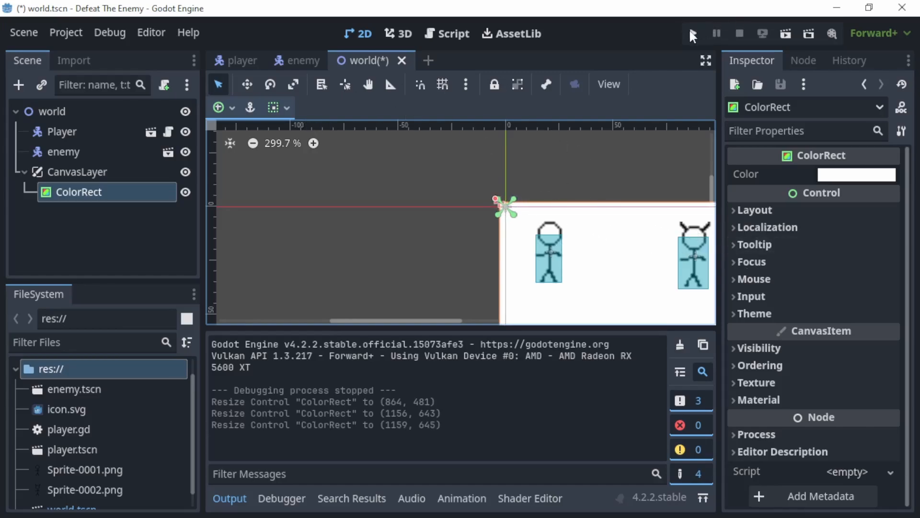
Step: Save the scene, run the project to check how far the white background covers the game, and close the game window
click(692, 33)
key(ctrl+s)
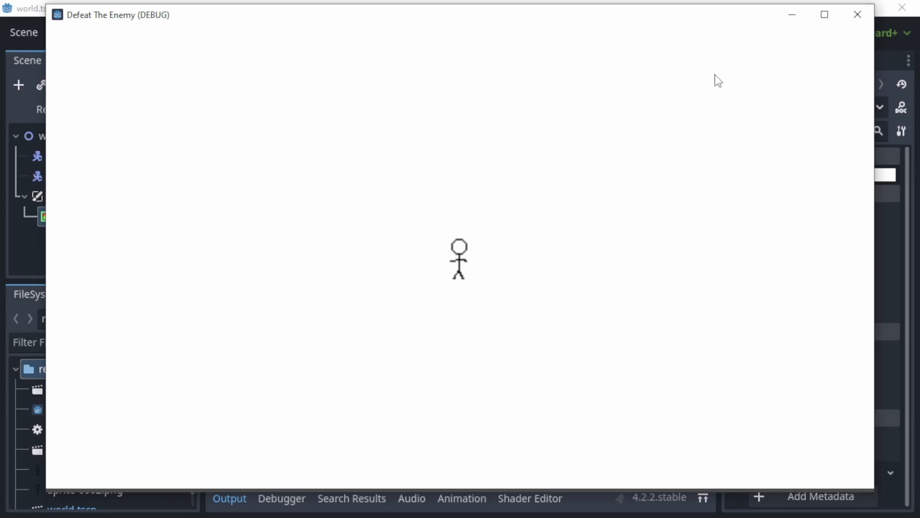
click(858, 15)
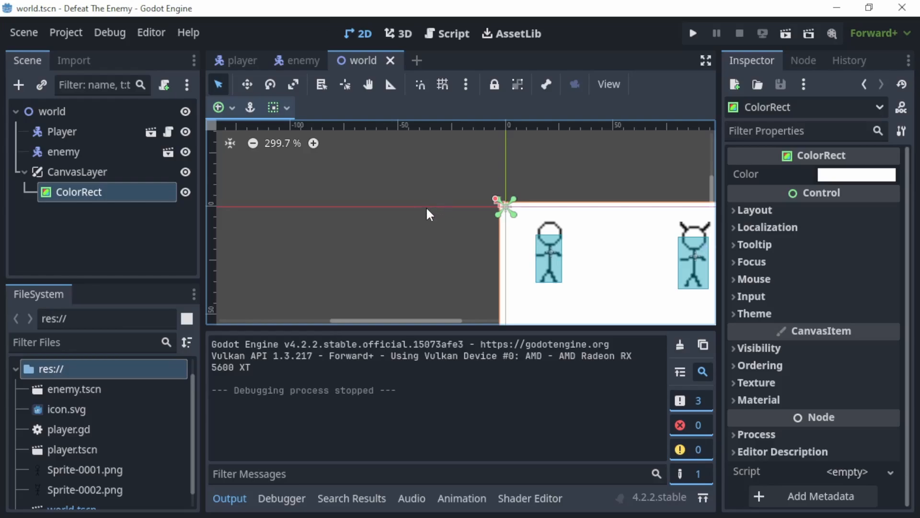
Step: Set the project's default canvas texture filter to Nearest in the rendering textures settings, and close the project settings
click(66, 31)
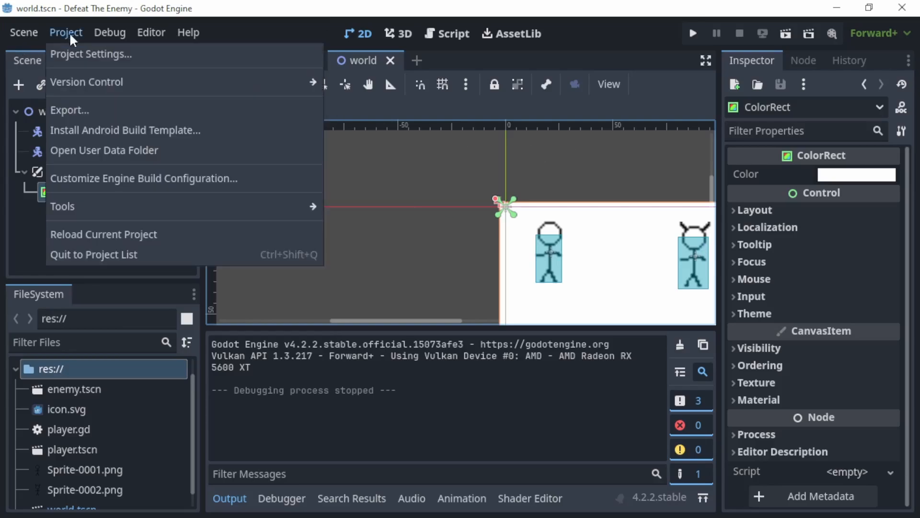
click(88, 57)
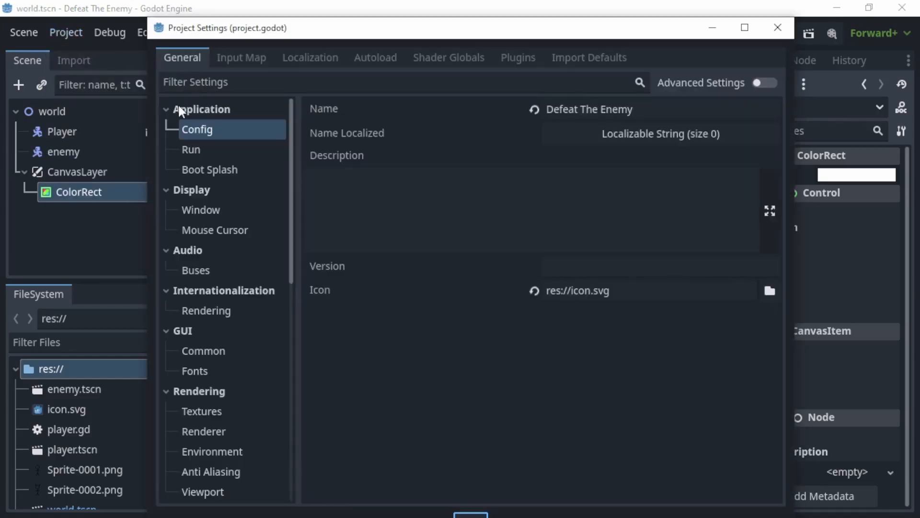
click(165, 110)
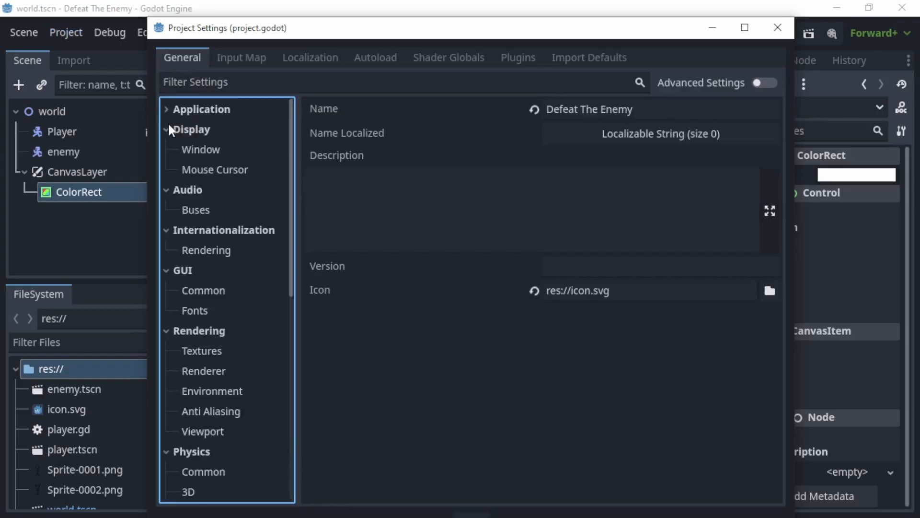
click(167, 130)
click(166, 149)
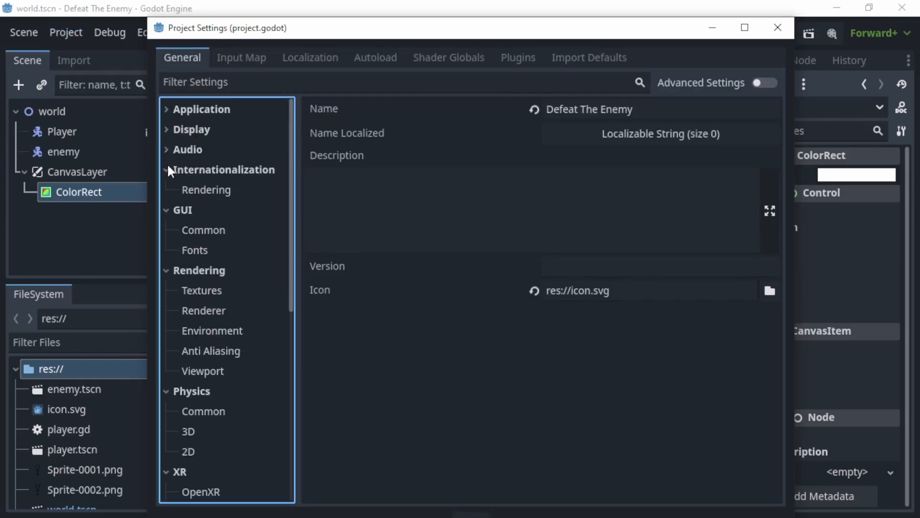
click(166, 170)
click(166, 190)
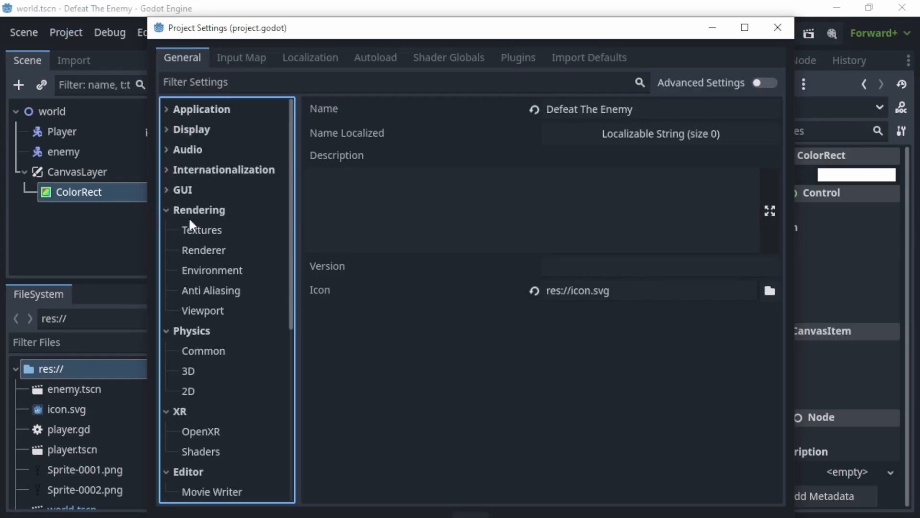
click(205, 229)
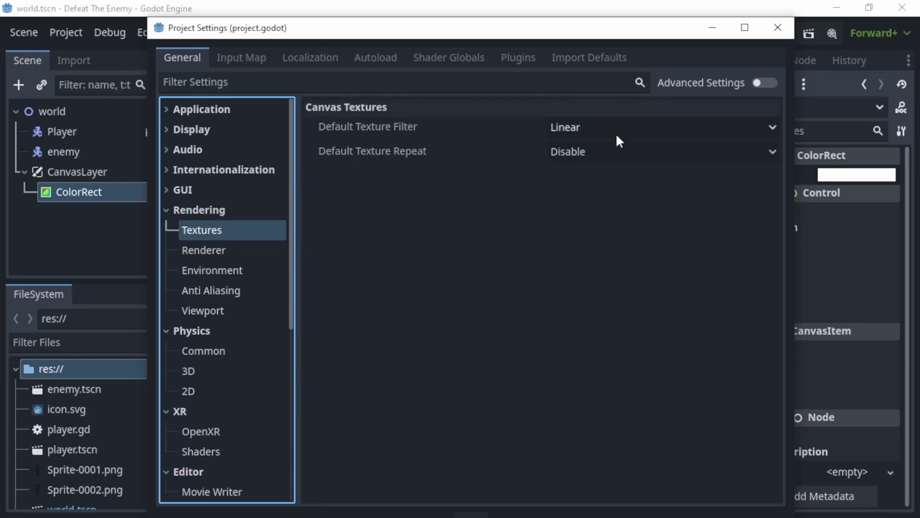
click(766, 127)
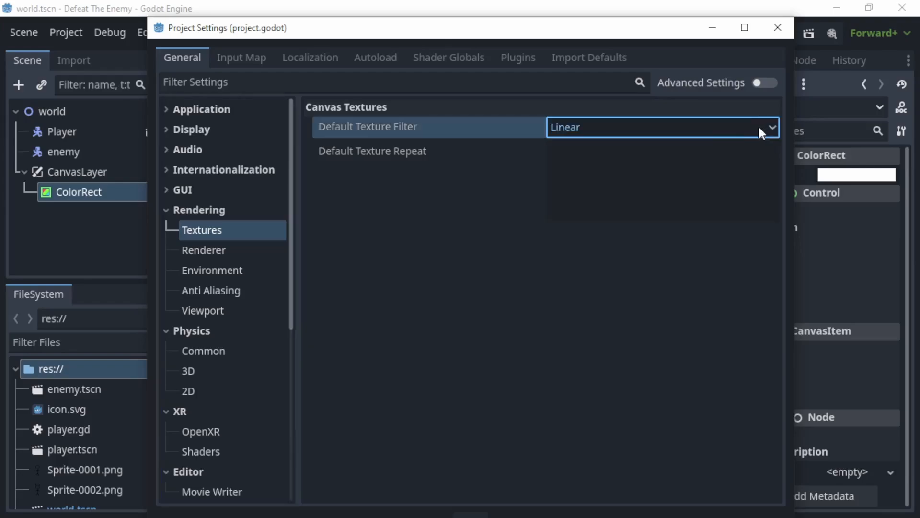
click(576, 149)
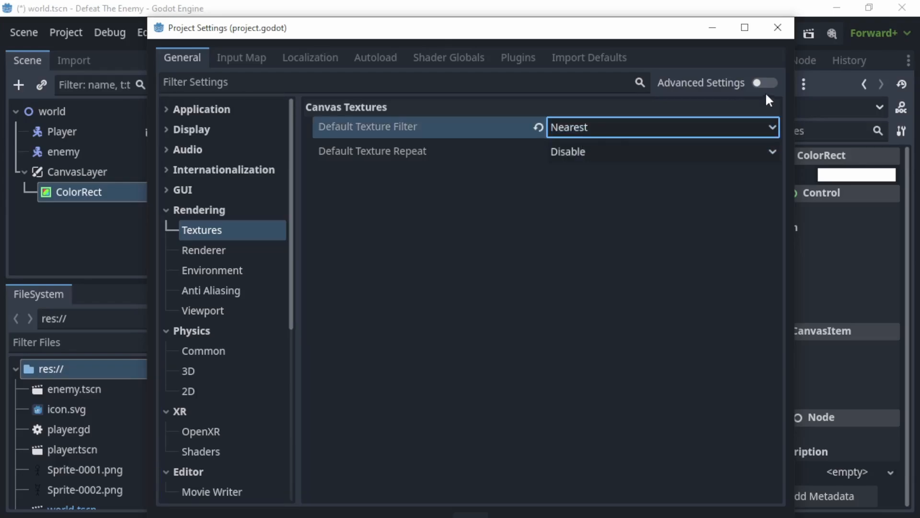
click(771, 29)
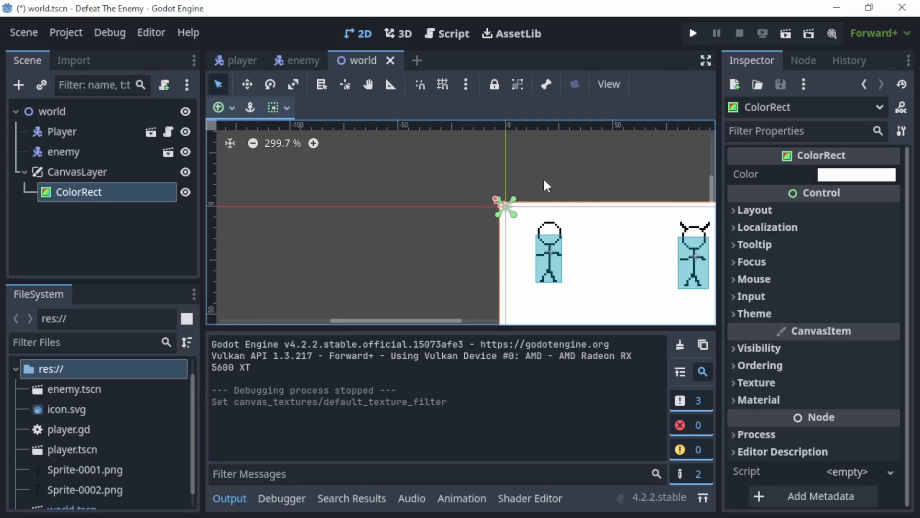
Step: Run the project to check how sharp the player and enemy sprites look with the new texture filter
click(694, 29)
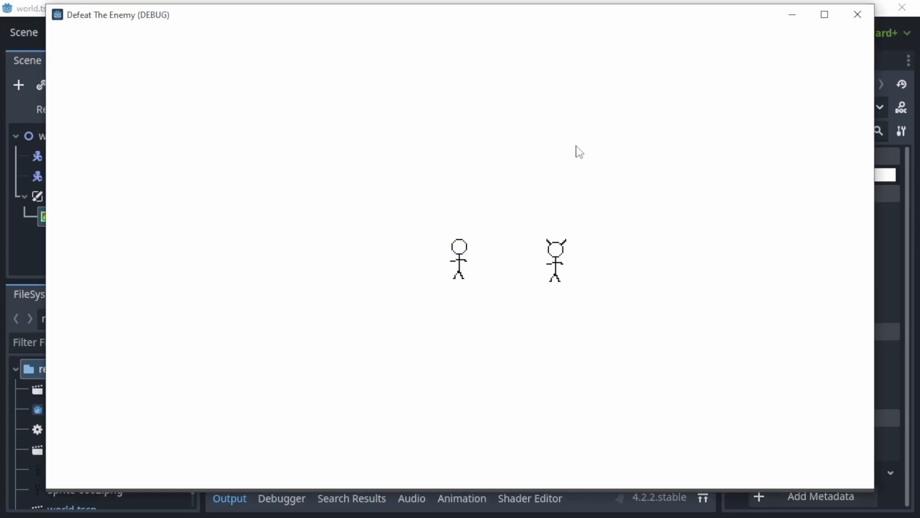
key(space)
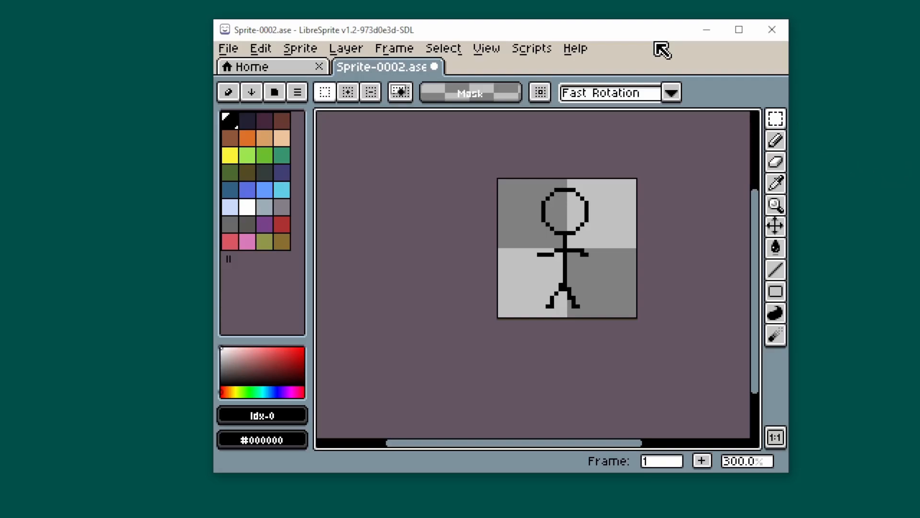
Step: In LibreSprite, select the stick figure's left-hand leg, move it up about 2 pixels, and clear the selection
click(776, 118)
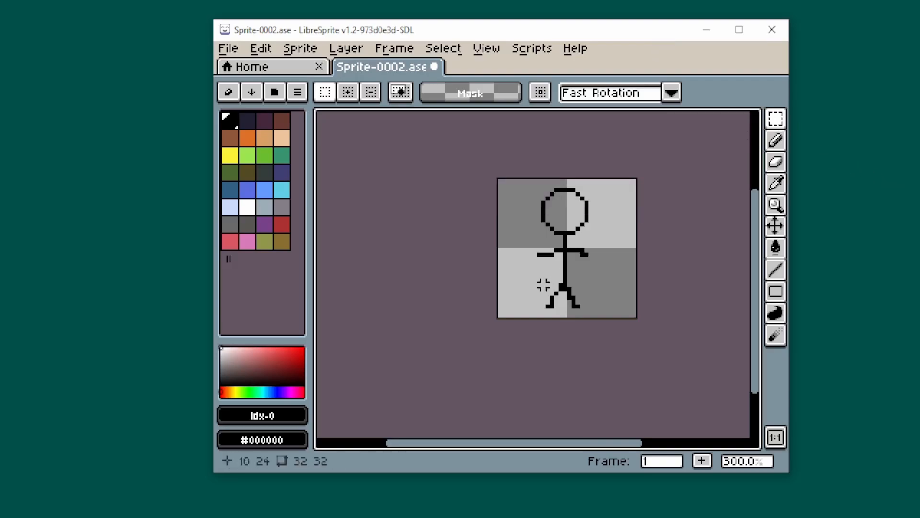
mouse_move(544, 283)
mouse_down()
mouse_move(570, 316)
mouse_move(552, 297)
mouse_up()
click(550, 300)
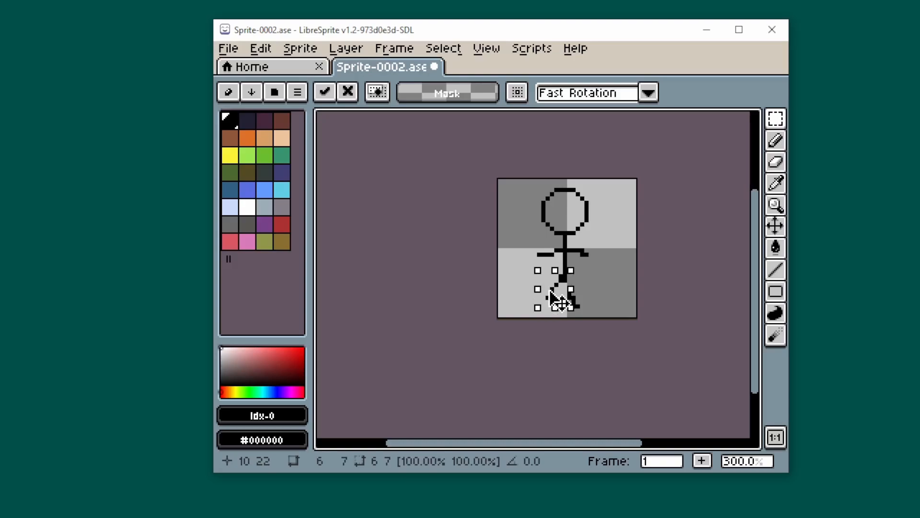
click(642, 315)
click(776, 140)
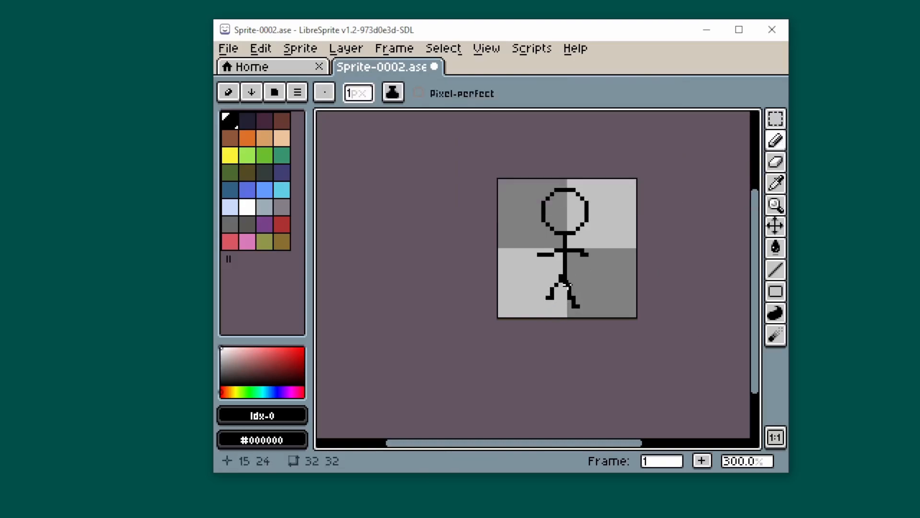
Step: Export the raised-leg pose as a horizontal strip sprite sheet named Sprite-0003.png in the Documents folder
click(231, 49)
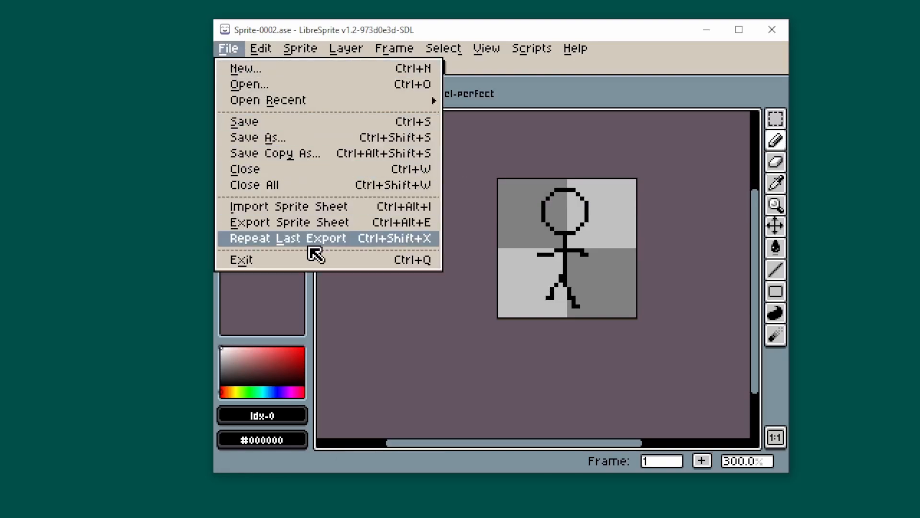
click(326, 231)
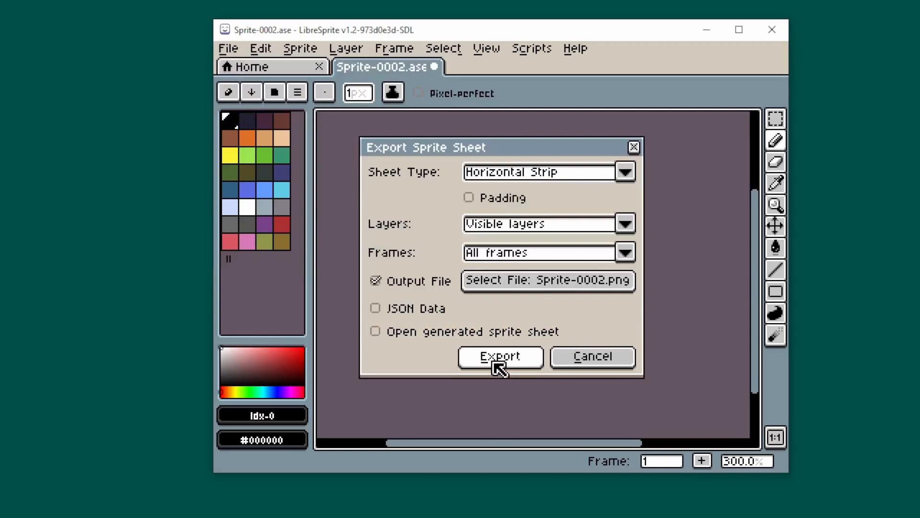
click(616, 281)
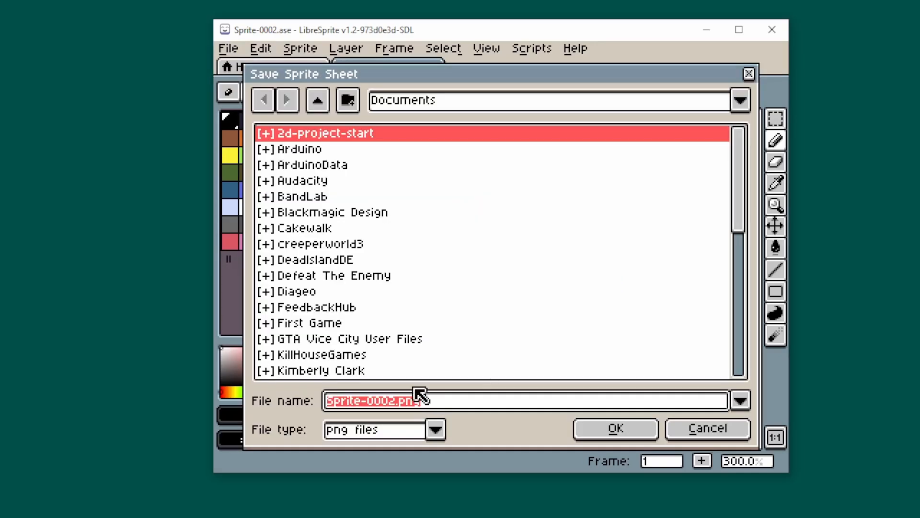
click(403, 402)
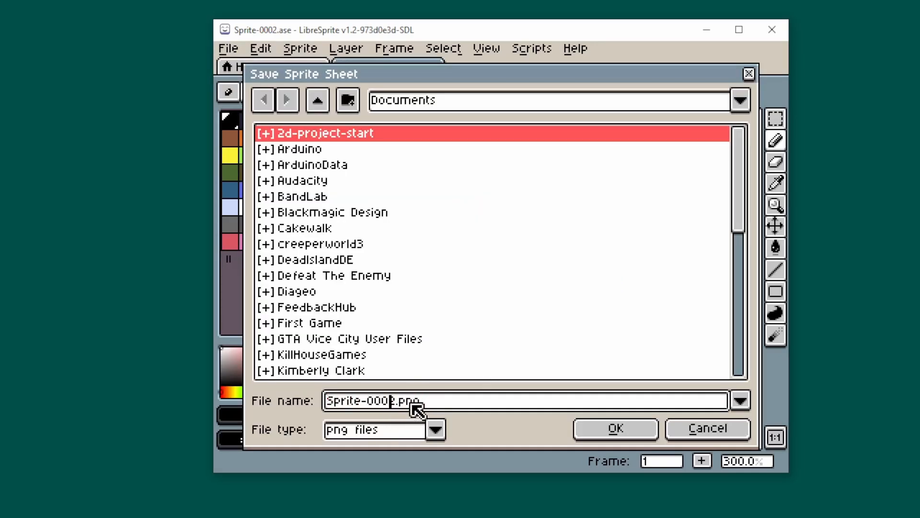
key(Delete)
text(3)
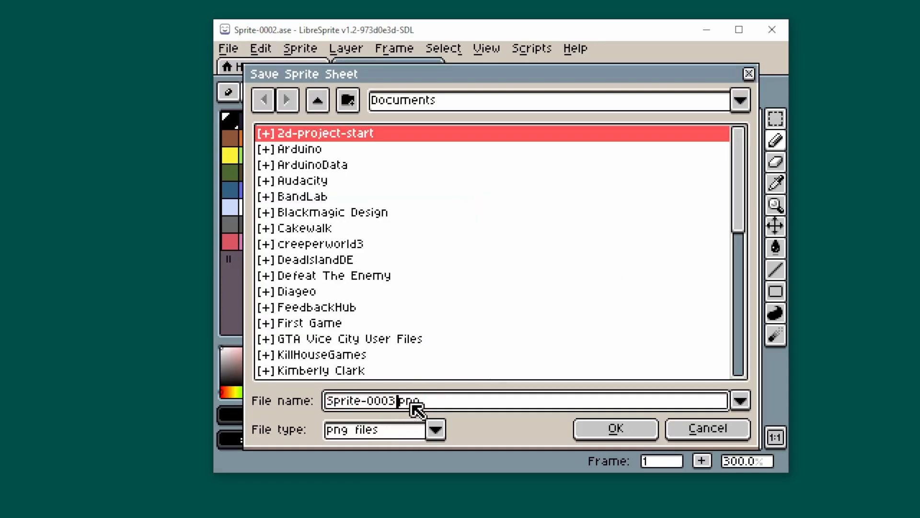
click(621, 429)
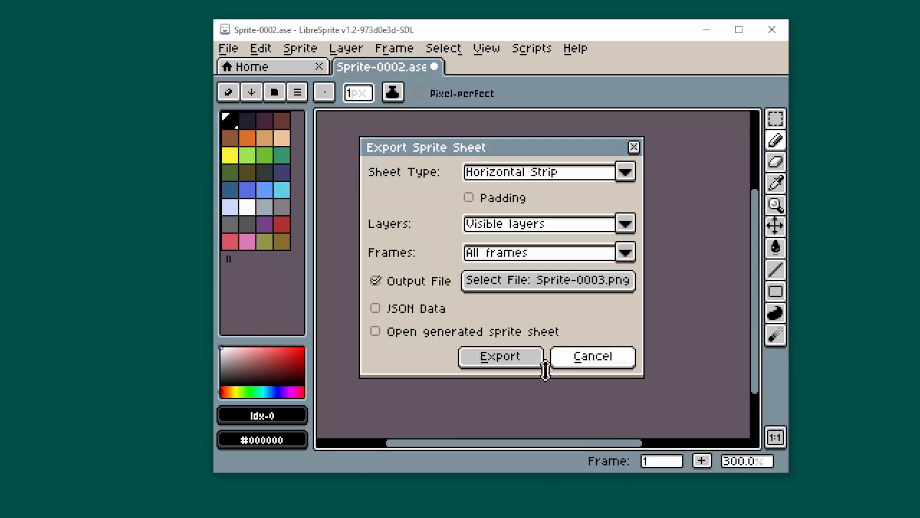
click(527, 365)
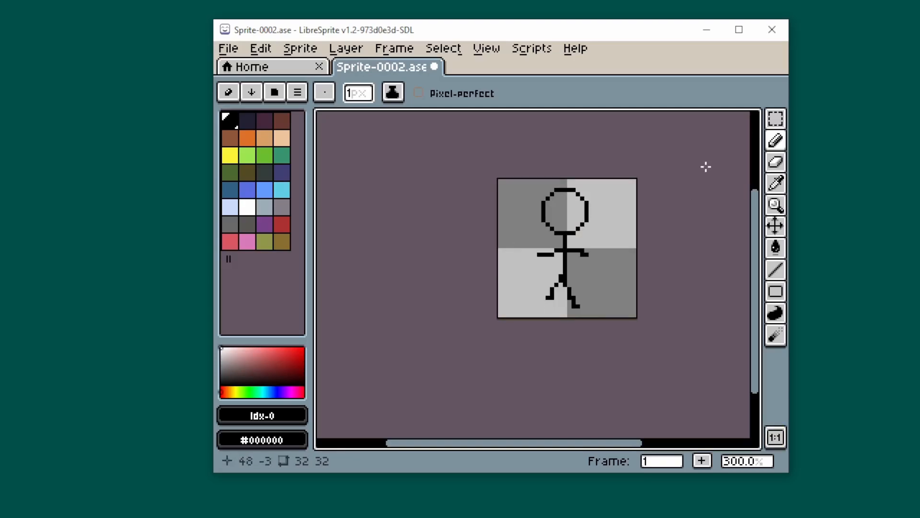
Step: Undo the left-hand leg's move to restore the standing pose, and clear the remaining selection
key(ctrl+z)
key(ctrl+z)
key(ctrl+z)
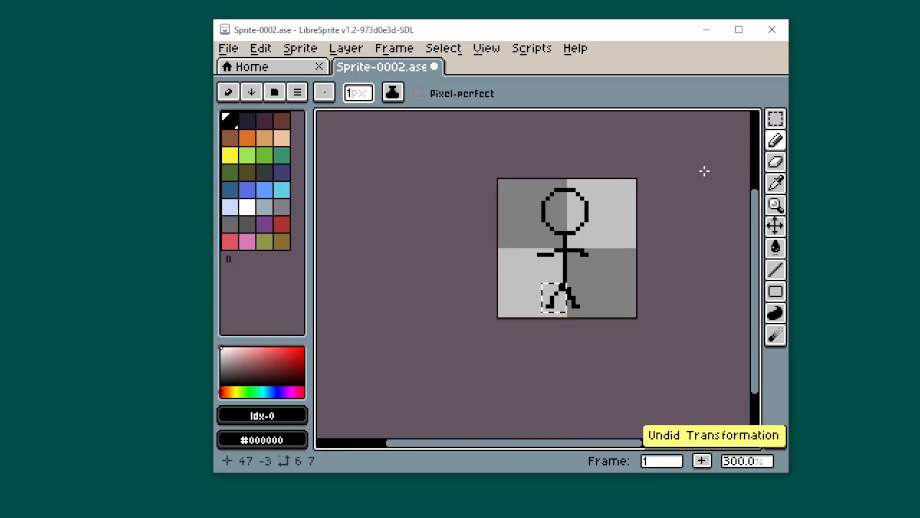
click(775, 119)
click(664, 229)
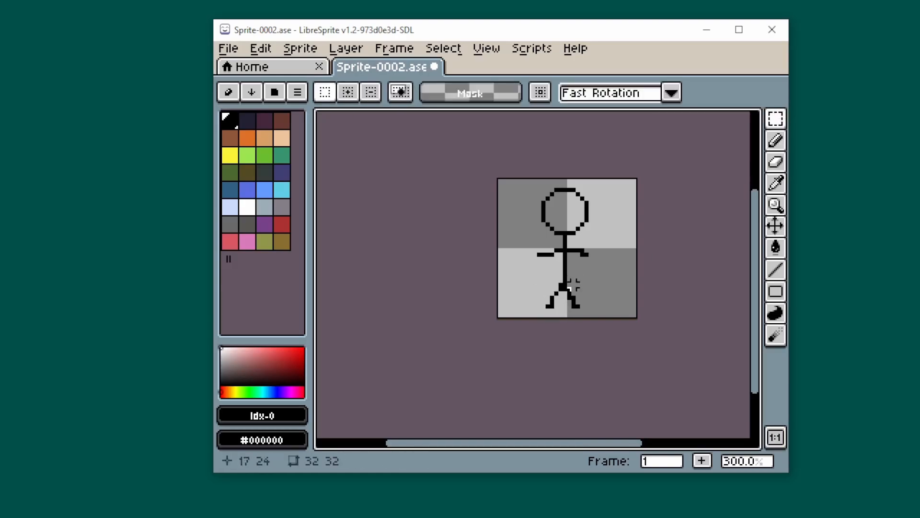
Step: Select the stick figure's right-hand leg, move it up about 3 pixels, and clear the selection
mouse_move(569, 283)
mouse_down()
mouse_move(596, 315)
mouse_move(593, 298)
mouse_up()
click(714, 145)
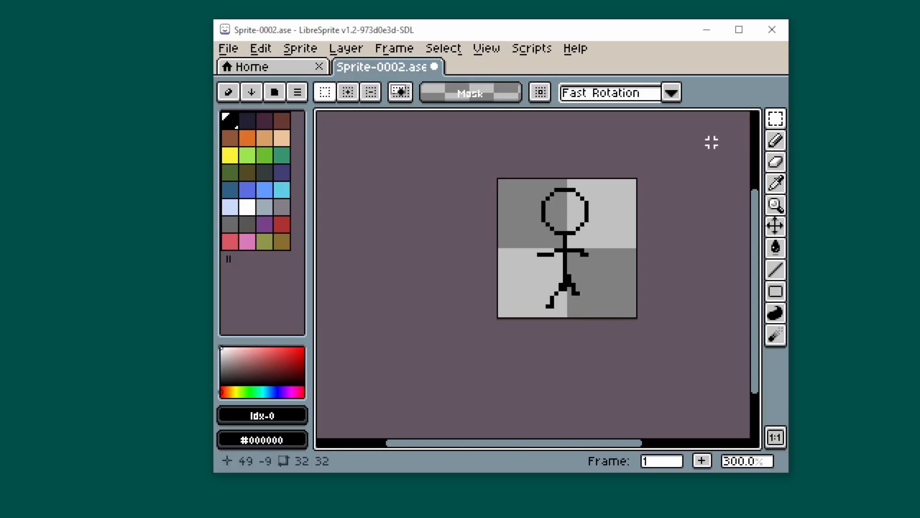
click(777, 162)
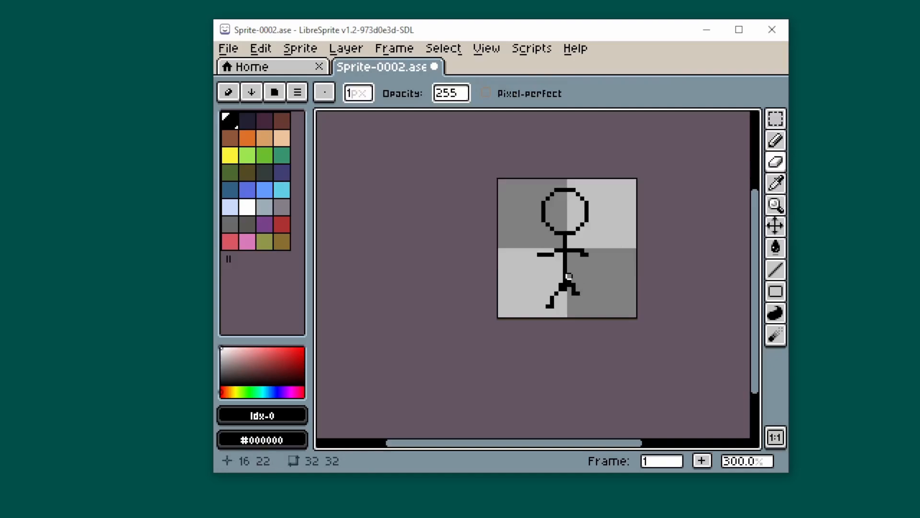
Step: Restore the selection around the right-hand leg, lower the leg about 1 pixel, and clear the selection again
key(ctrl+z)
key(ctrl+z)
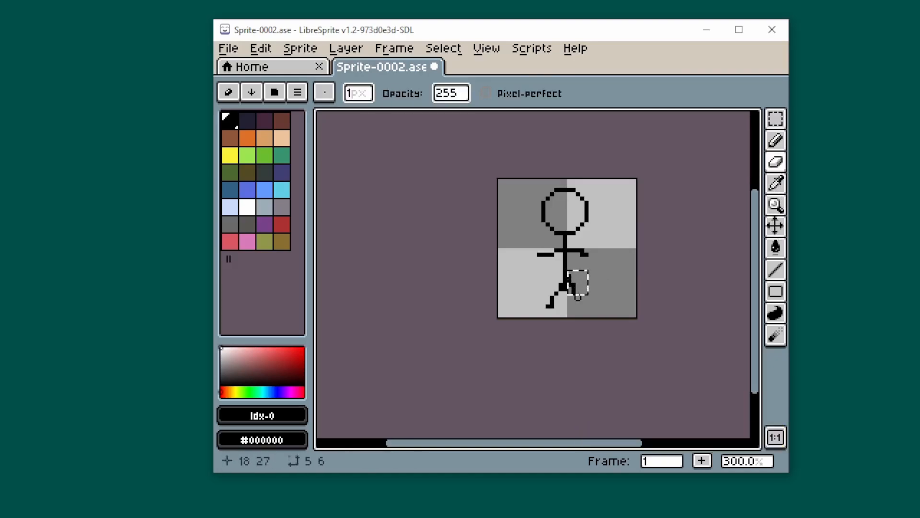
key(ctrl+z)
click(775, 119)
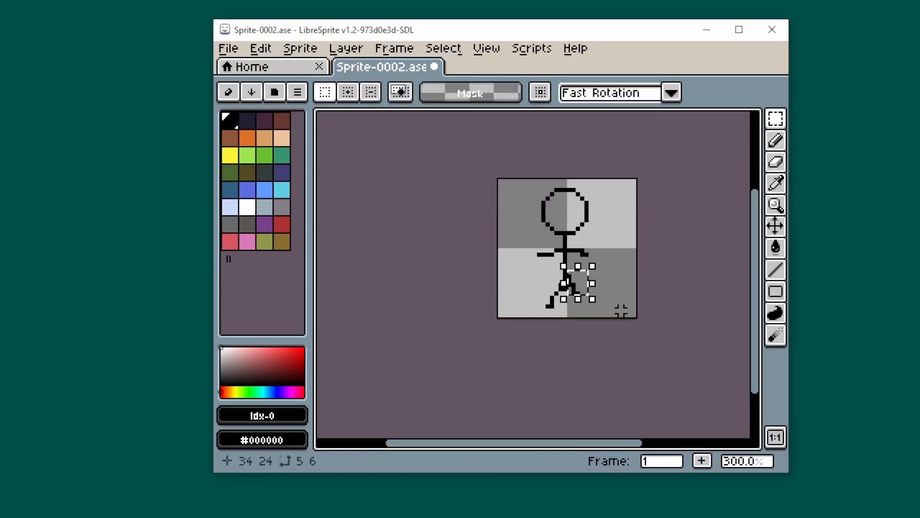
drag(587, 290, 585, 295)
click(652, 285)
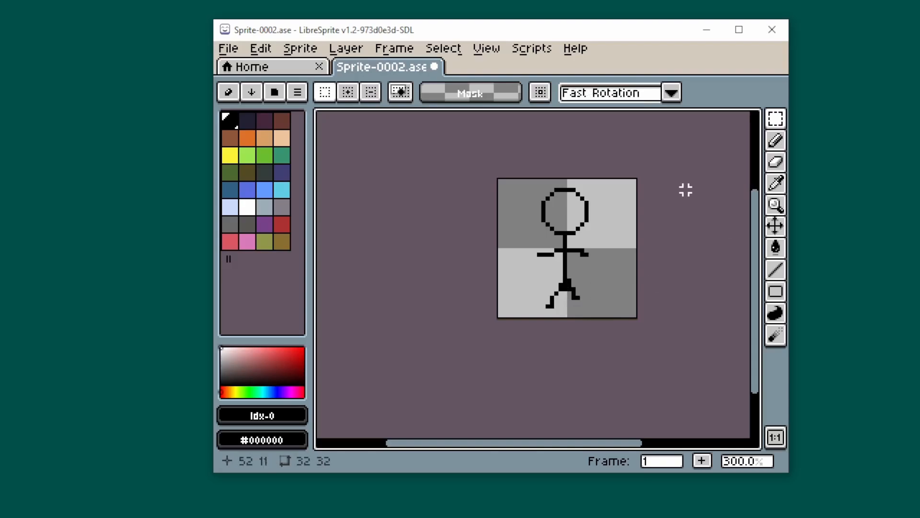
Step: Erase the stray pixel beside the torso where the right-hand leg joins the body
click(776, 162)
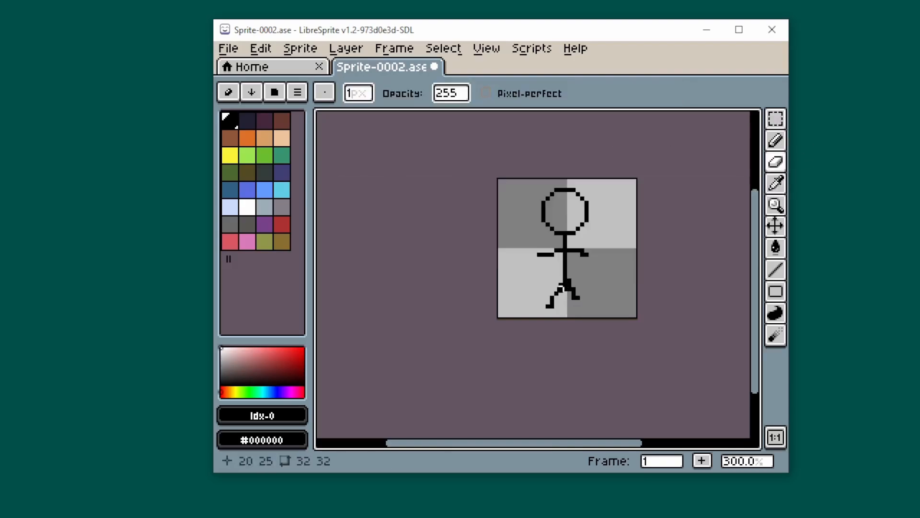
key(v)
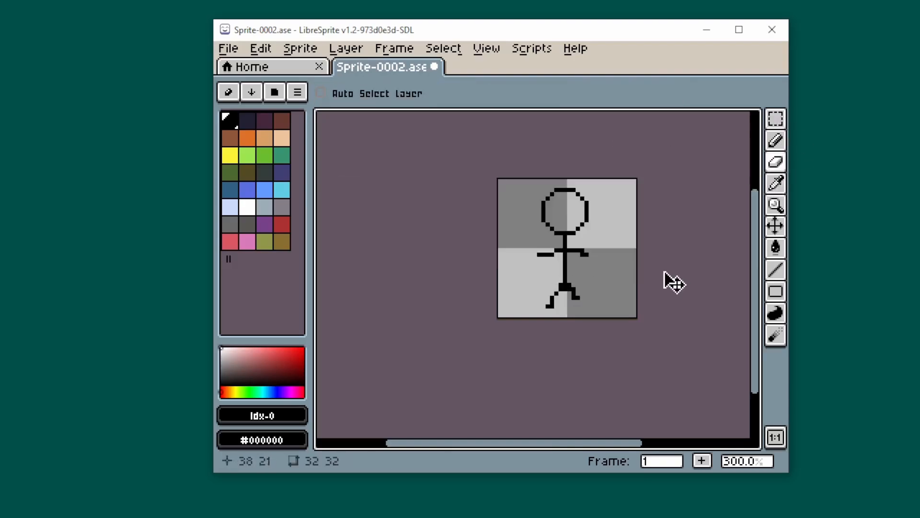
key(e)
Step: Export the raised right-hand leg pose as a horizontal strip sprite sheet named Sprite-0004.png in the Documents folder
click(228, 49)
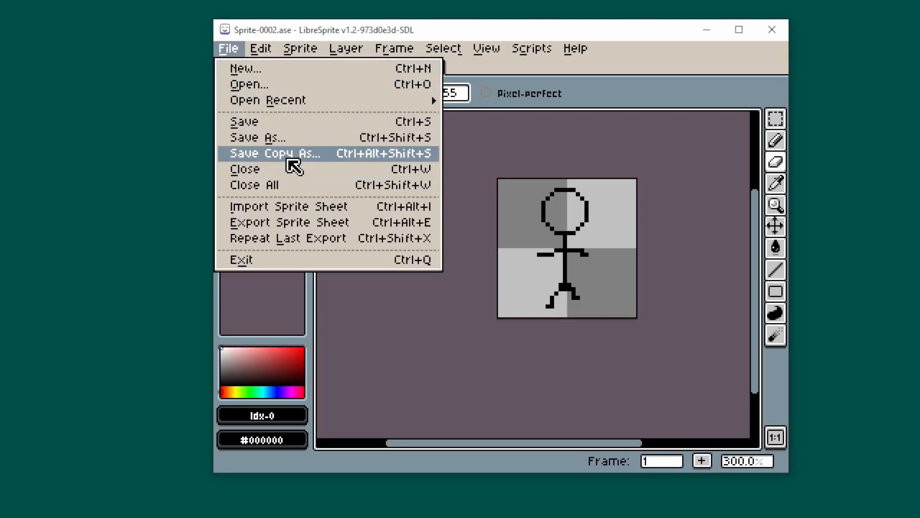
click(330, 231)
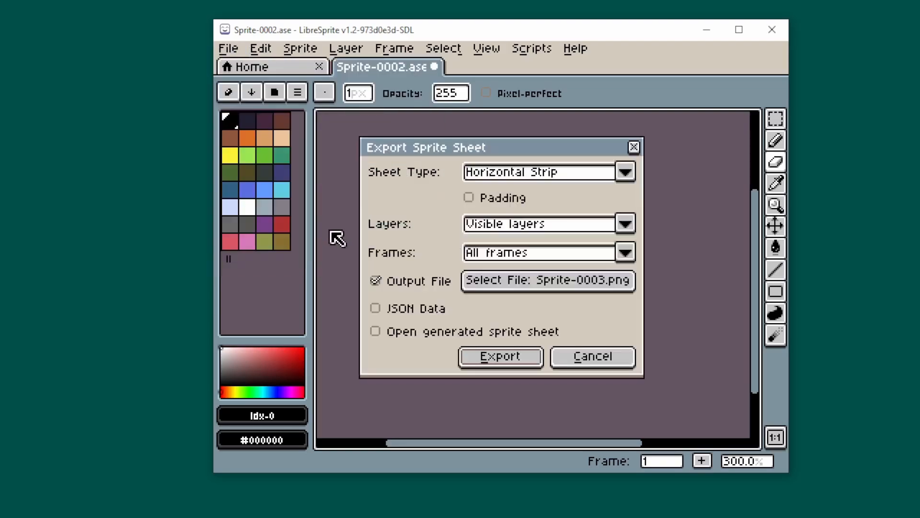
click(561, 282)
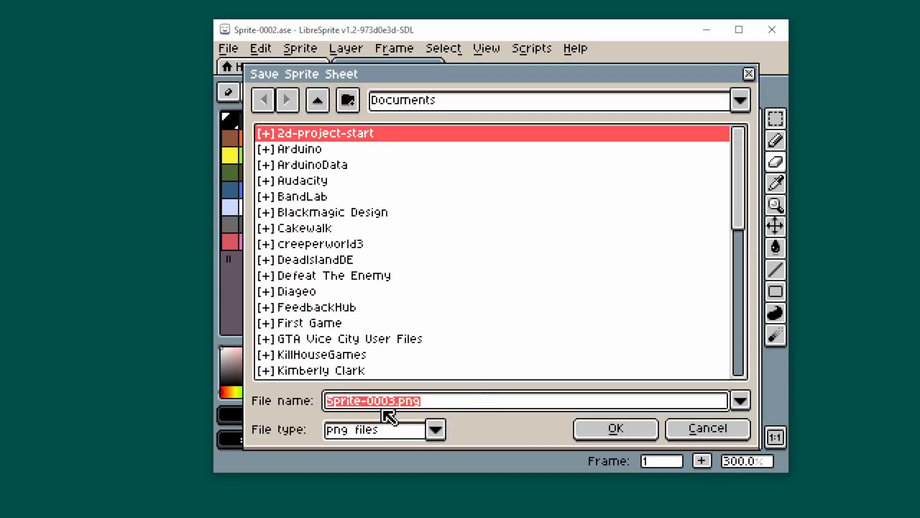
click(414, 402)
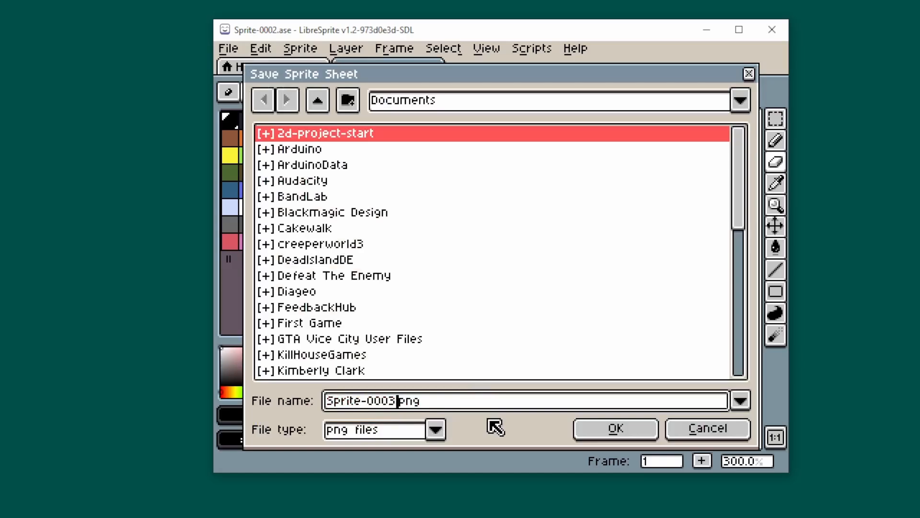
key(BackSpace)
text(4)
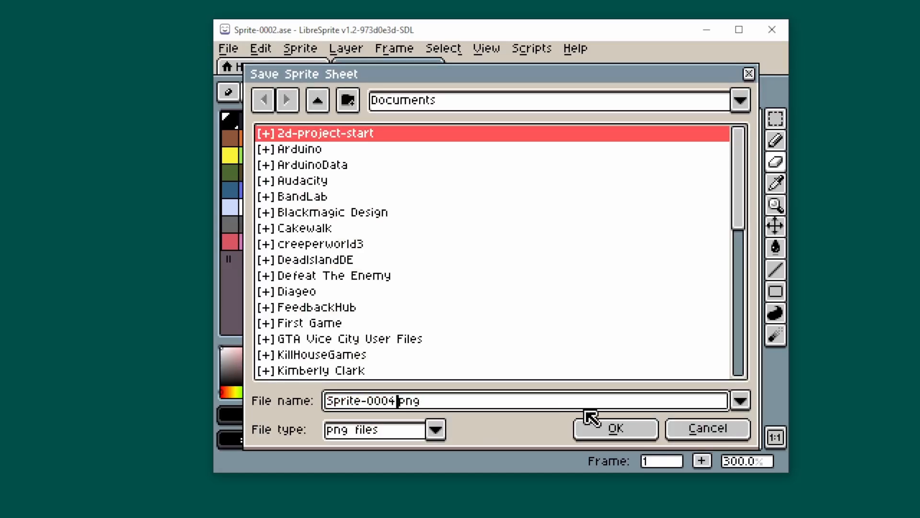
click(616, 430)
click(511, 362)
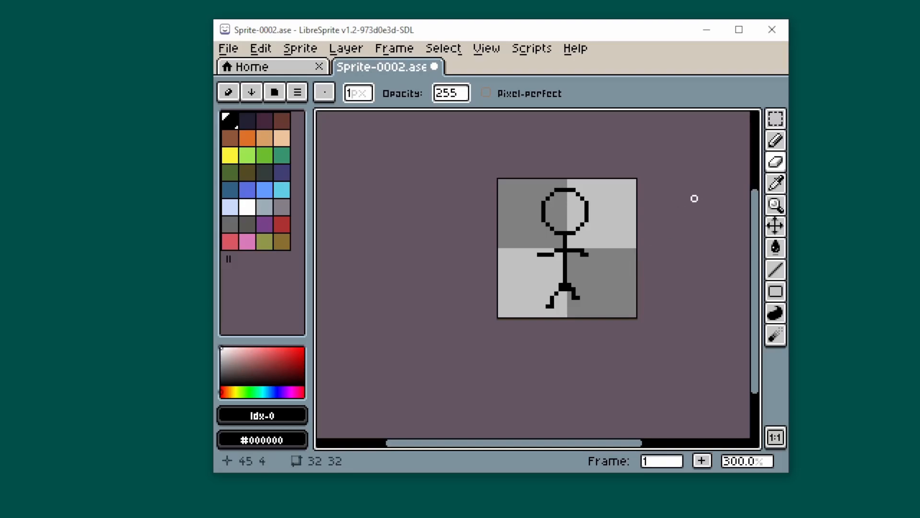
Step: Move the left-hand leg up about 2 pixels and inward about 1 pixel, clear the selection, and save the sprite
click(781, 119)
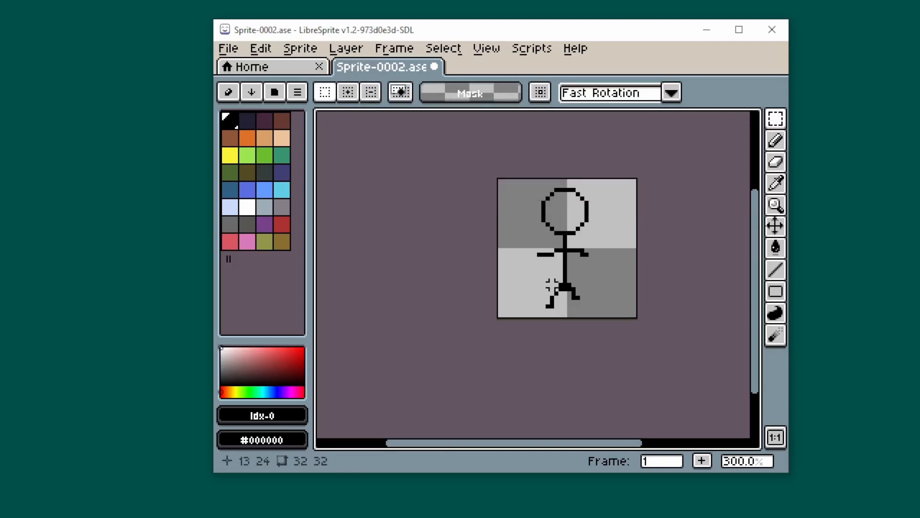
drag(542, 283, 571, 295)
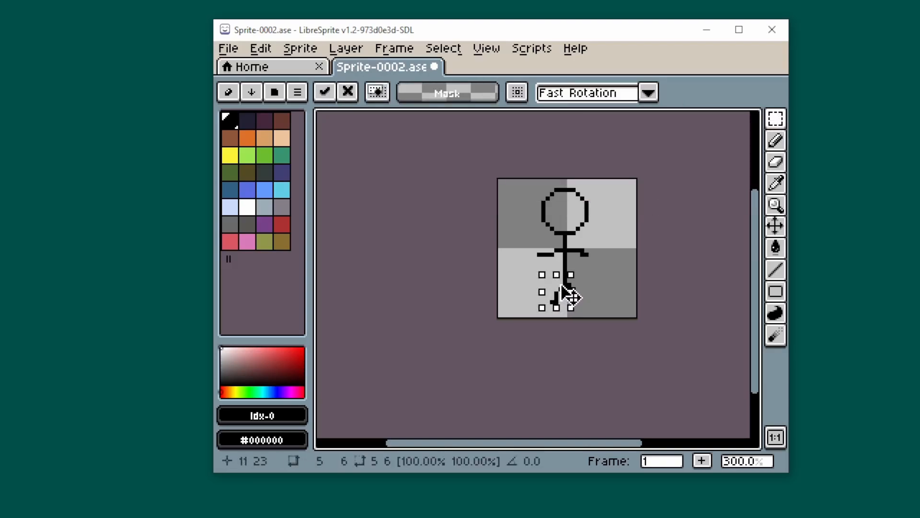
click(681, 274)
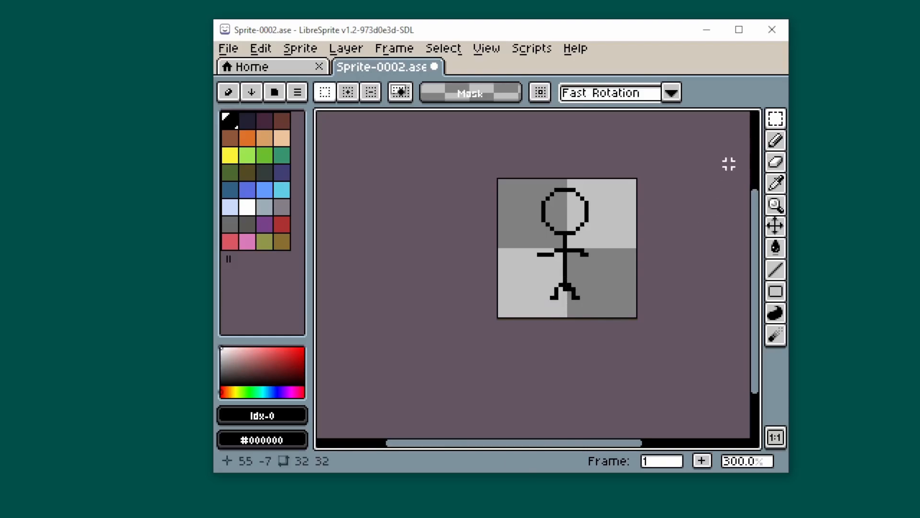
key(ctrl+s)
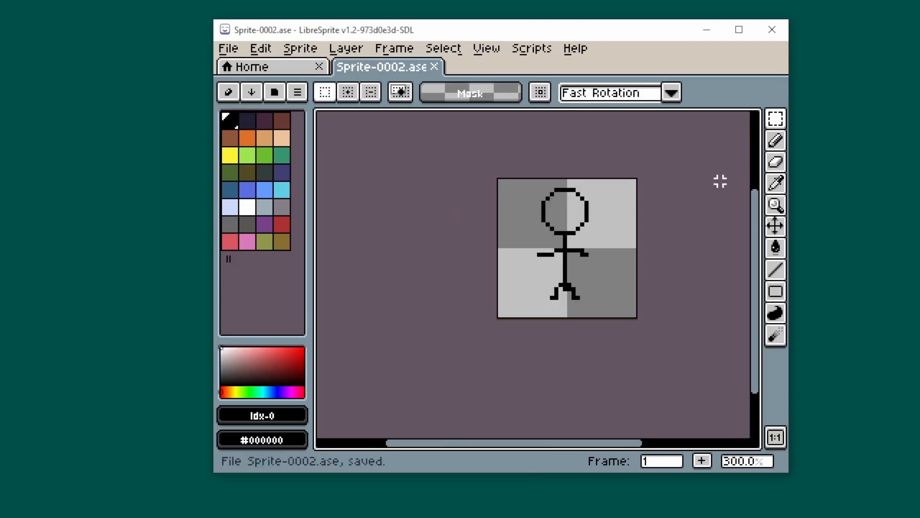
Step: Export the pose with both legs raised as a horizontal strip sprite sheet named Sprite-0005.png in the Documents folder
click(229, 48)
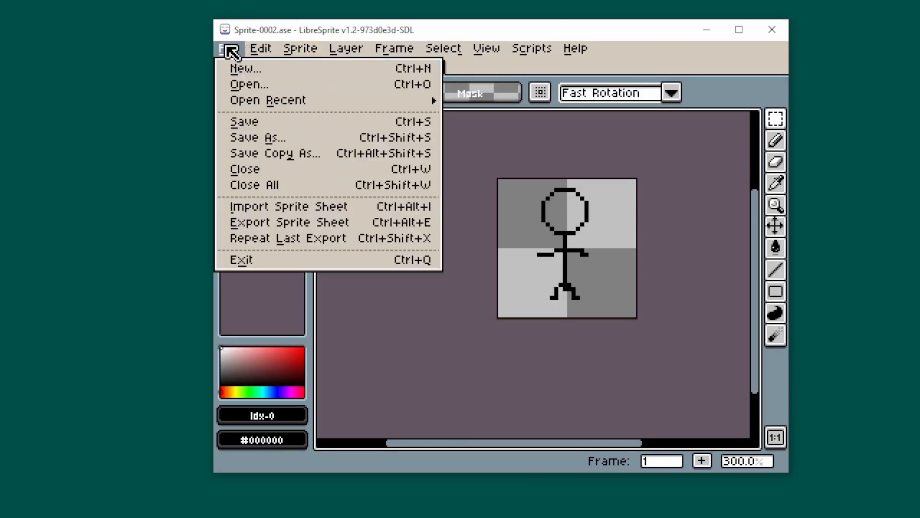
click(290, 223)
click(527, 285)
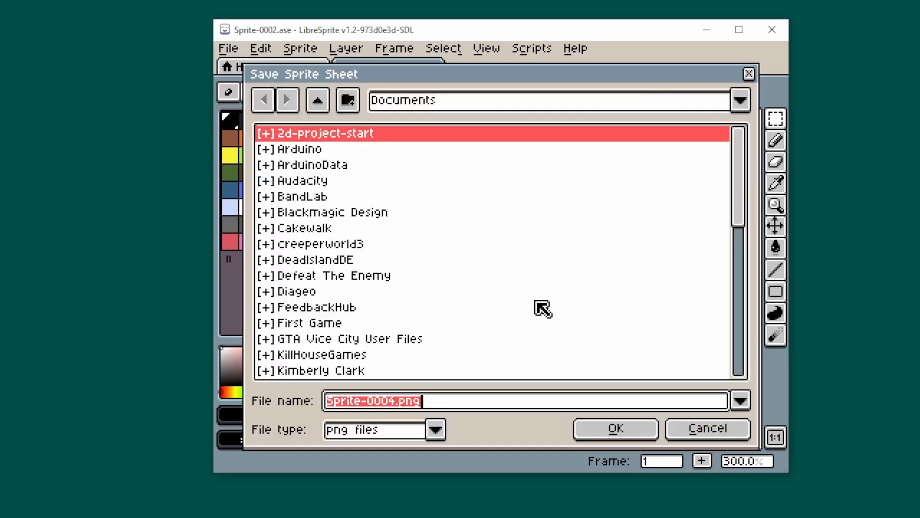
click(398, 406)
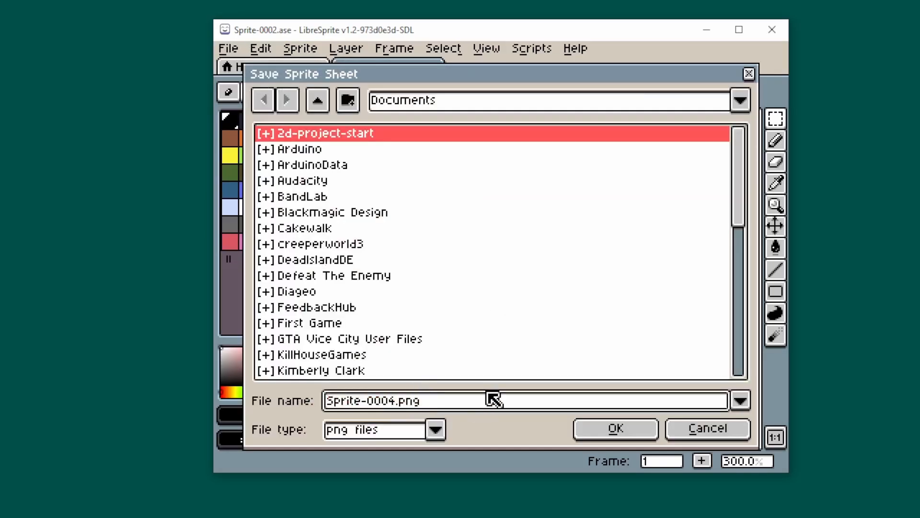
text(5)
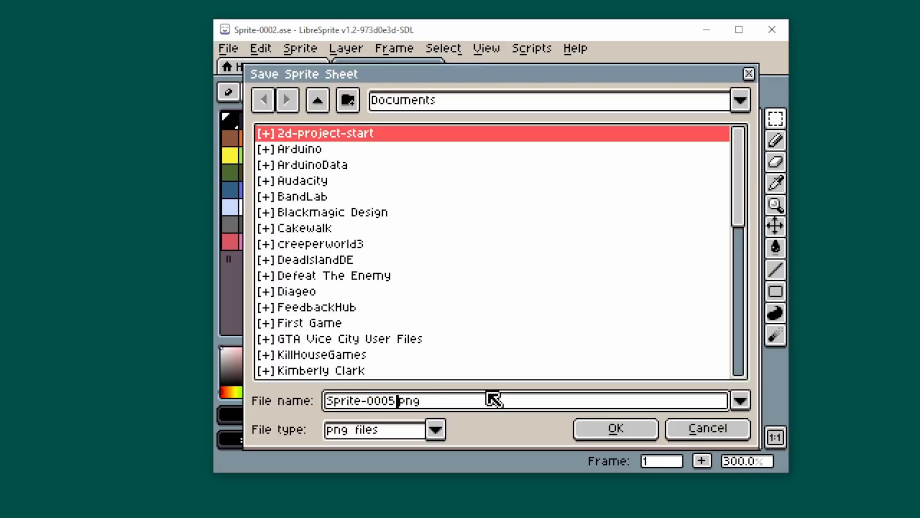
click(645, 432)
click(528, 364)
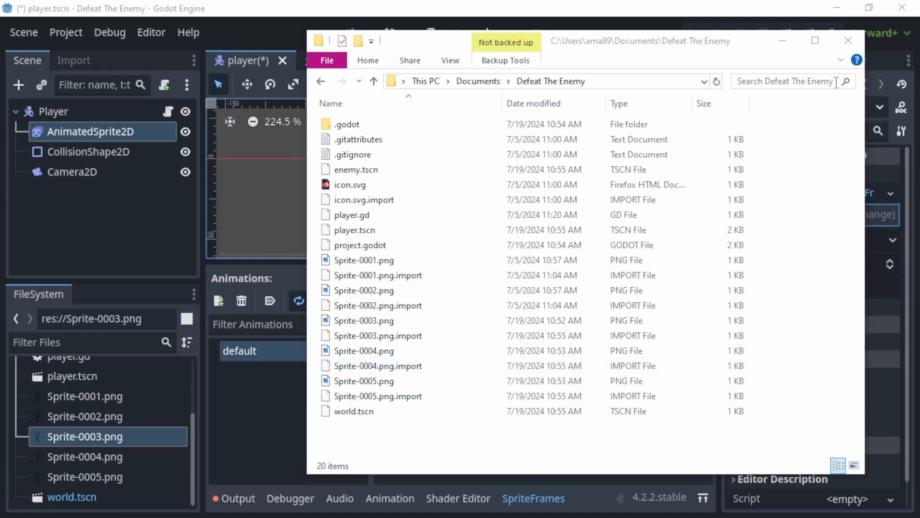
Step: In Godot, close the project folder window and add an animation named walking to the player's AnimatedSprite2D
click(853, 42)
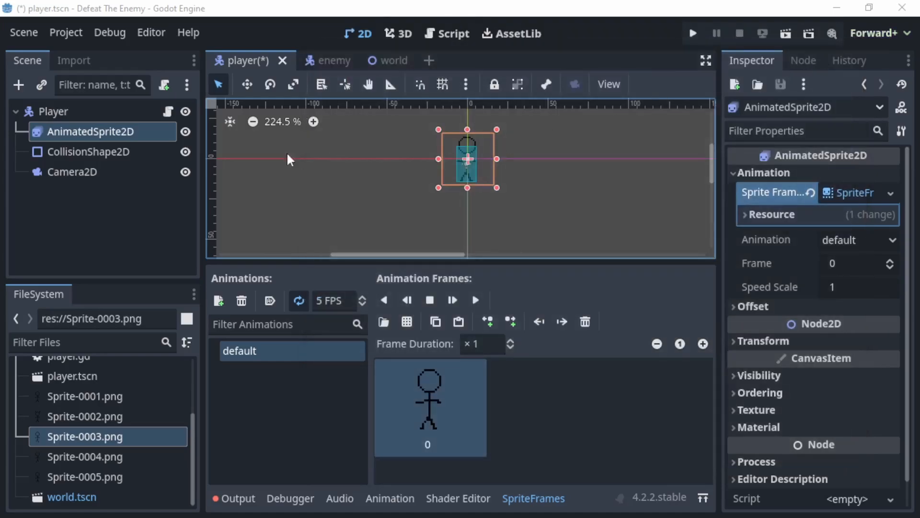
click(128, 133)
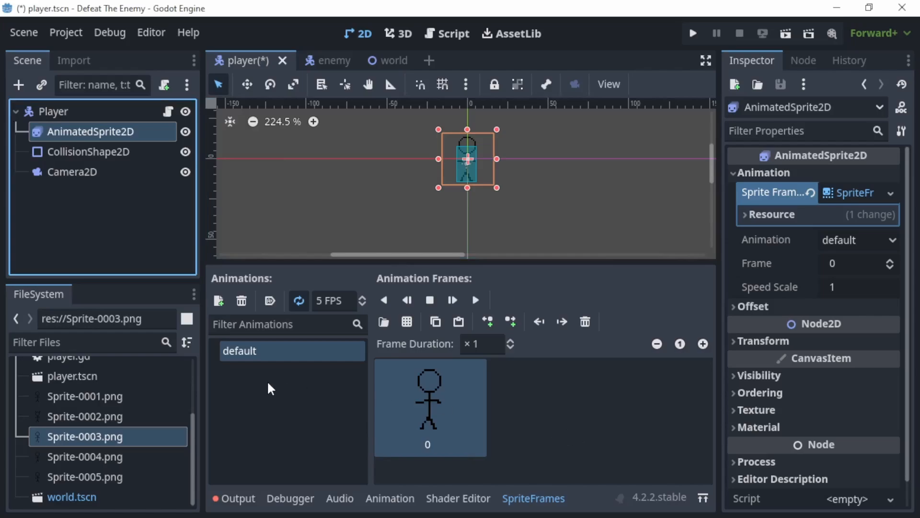
key(Right)
key(Down)
key(Left)
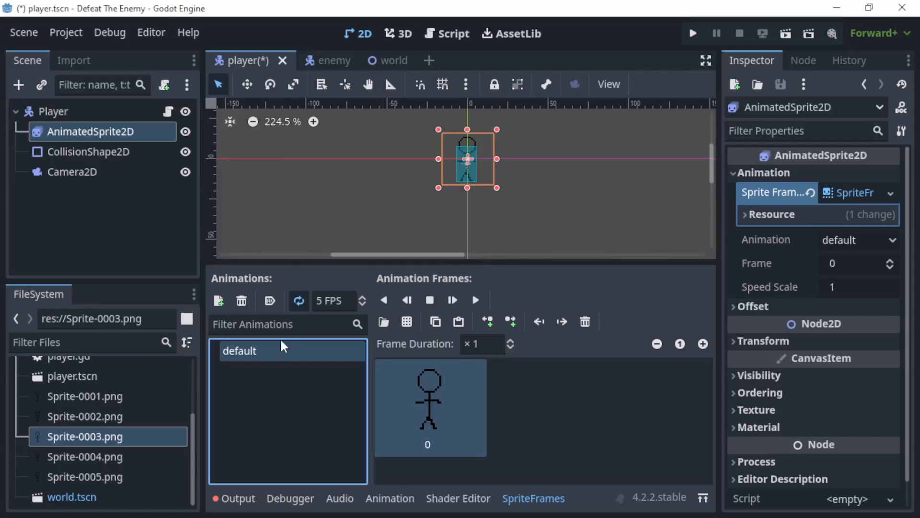
click(219, 301)
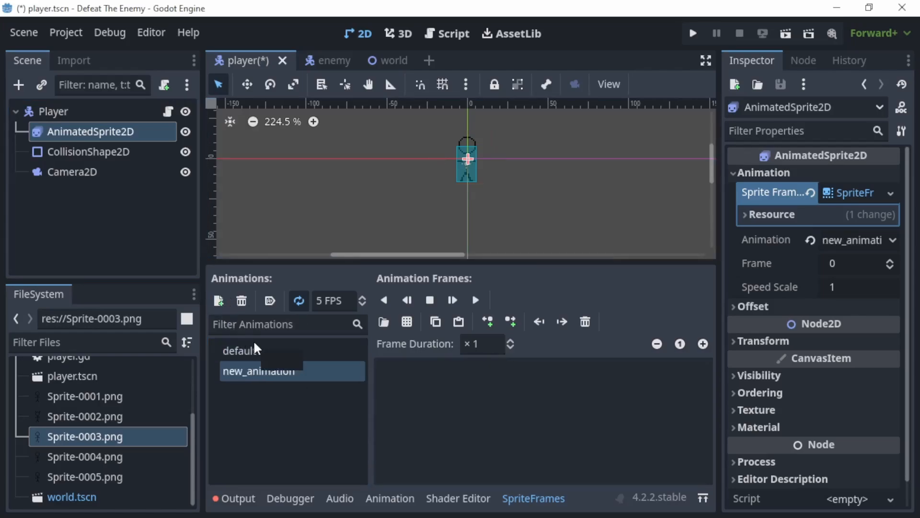
click(242, 375)
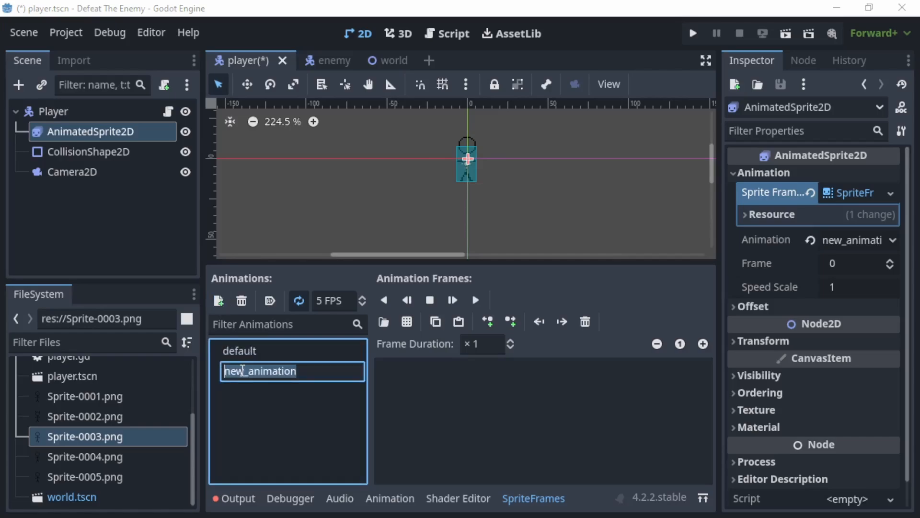
text(walking)
key(Return)
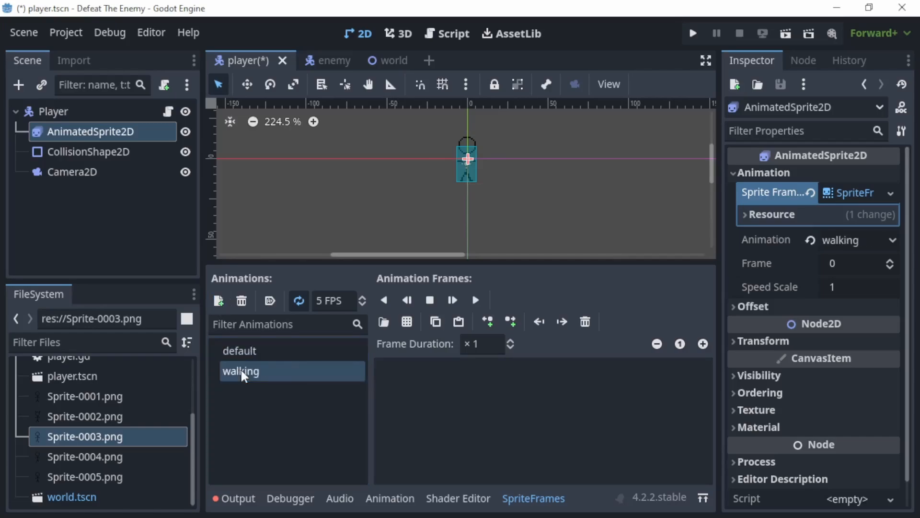
Step: Load Sprite-0003.png as a sprite sheet for the walking animation and set its grid to 1 horizontal and 1 vertical frame
click(407, 322)
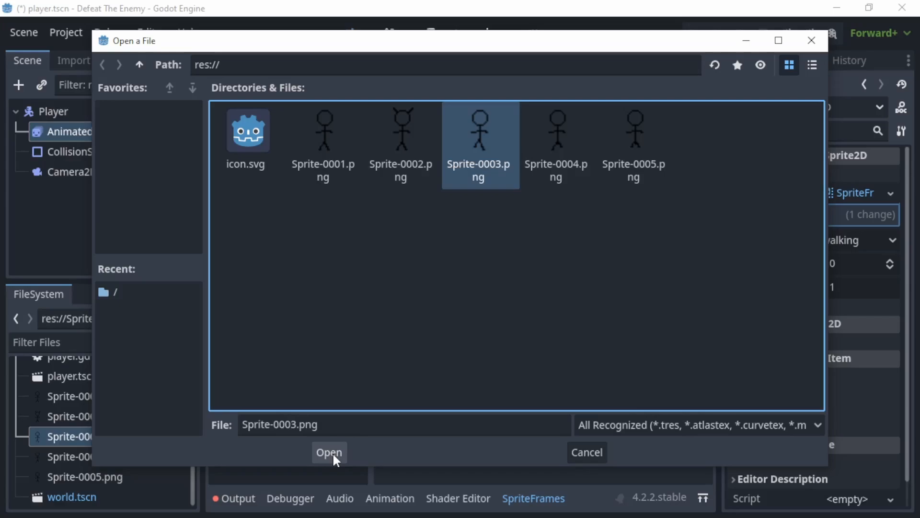
click(329, 452)
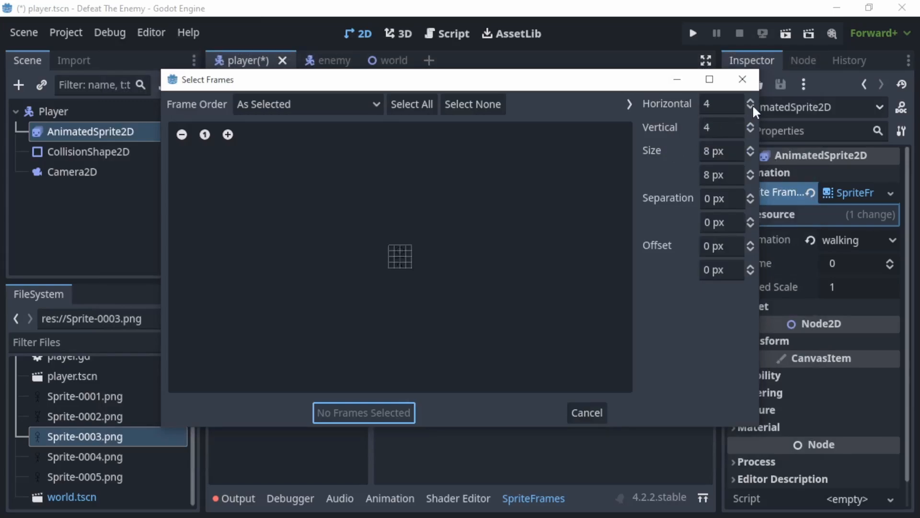
click(751, 107)
click(751, 108)
click(751, 107)
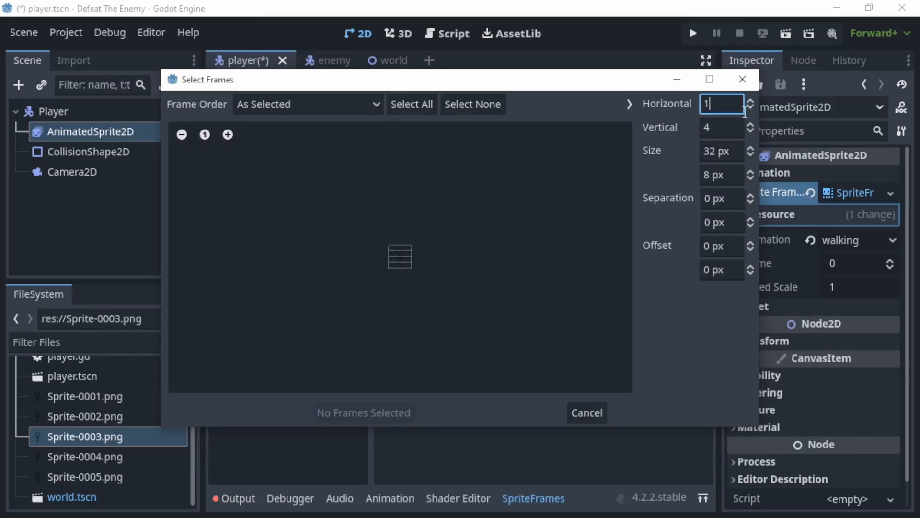
click(751, 130)
click(751, 130)
click(750, 131)
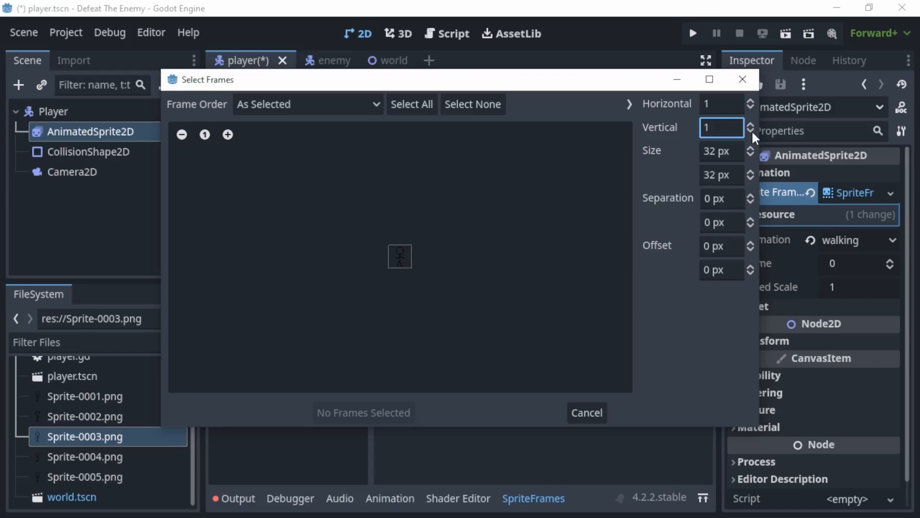
Step: Select the single frame of Sprite-0003.png and add it to the walking animation
click(403, 253)
click(368, 408)
click(367, 404)
click(399, 257)
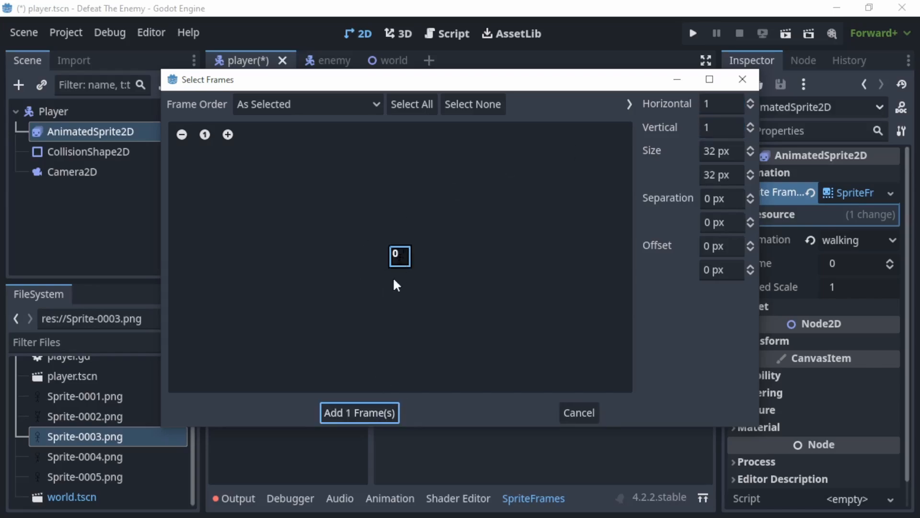
click(375, 414)
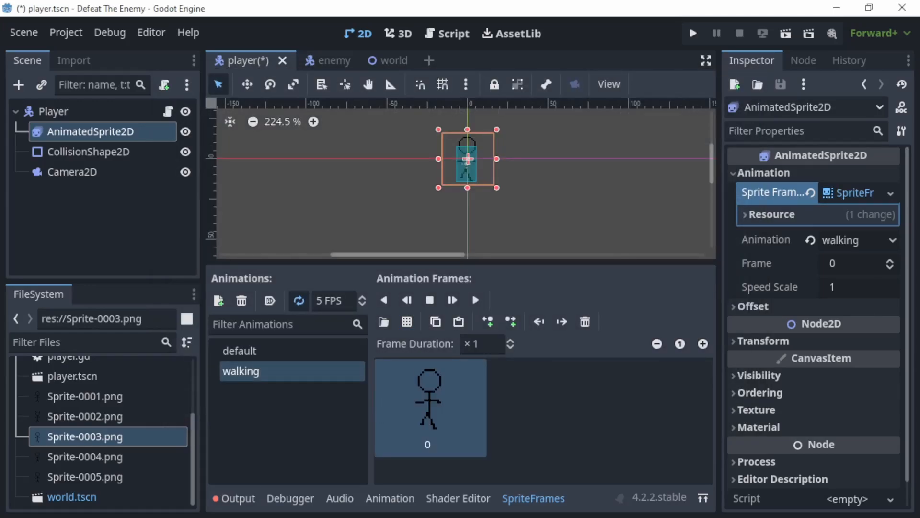
Step: Load Sprite-0004.png as a sprite sheet with 1 horizontal and 1 vertical frame, and add its frame to the walking animation
click(408, 321)
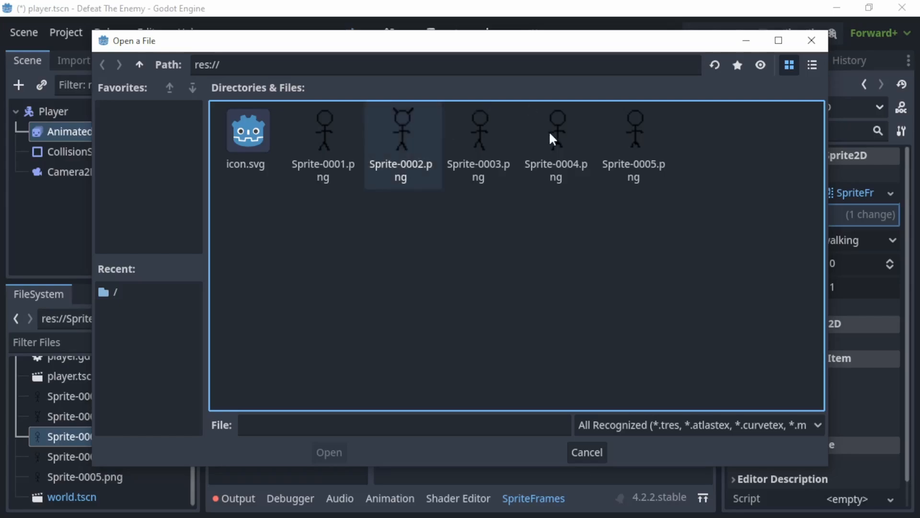
click(559, 140)
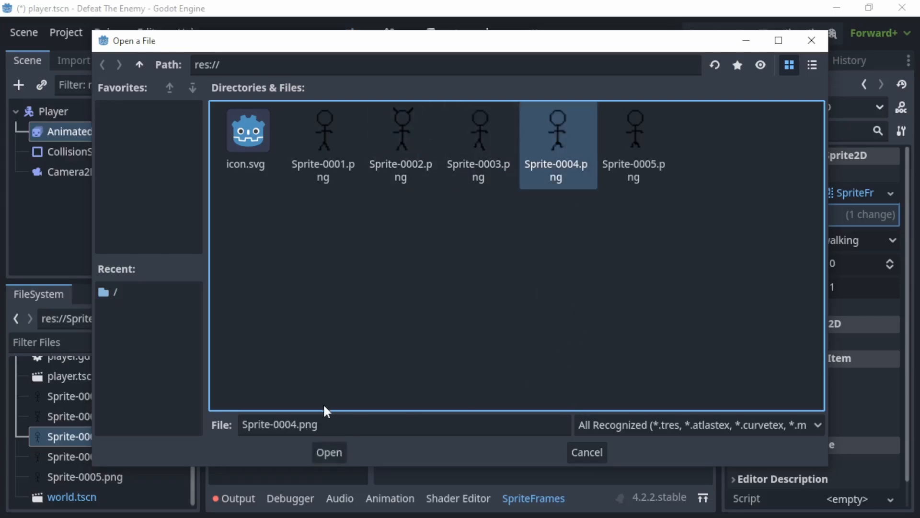
click(329, 456)
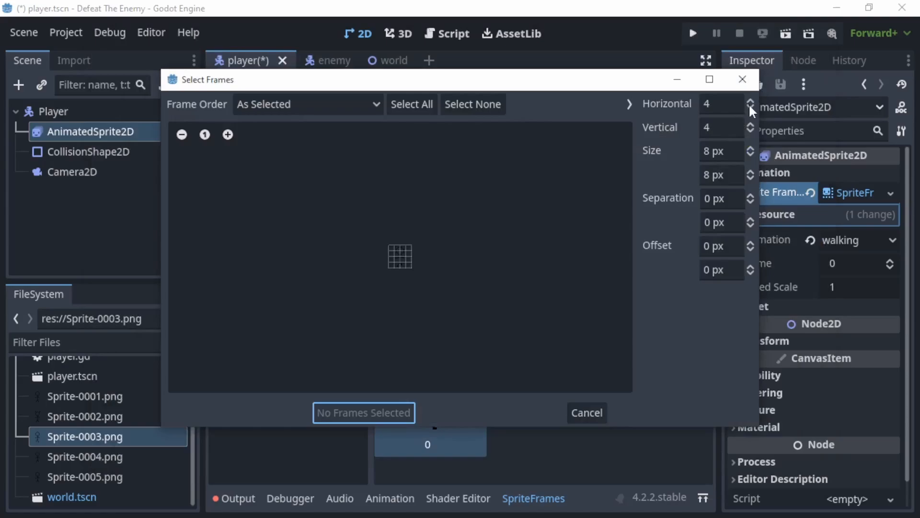
click(750, 106)
click(750, 106)
click(750, 106)
click(751, 130)
click(750, 130)
click(750, 131)
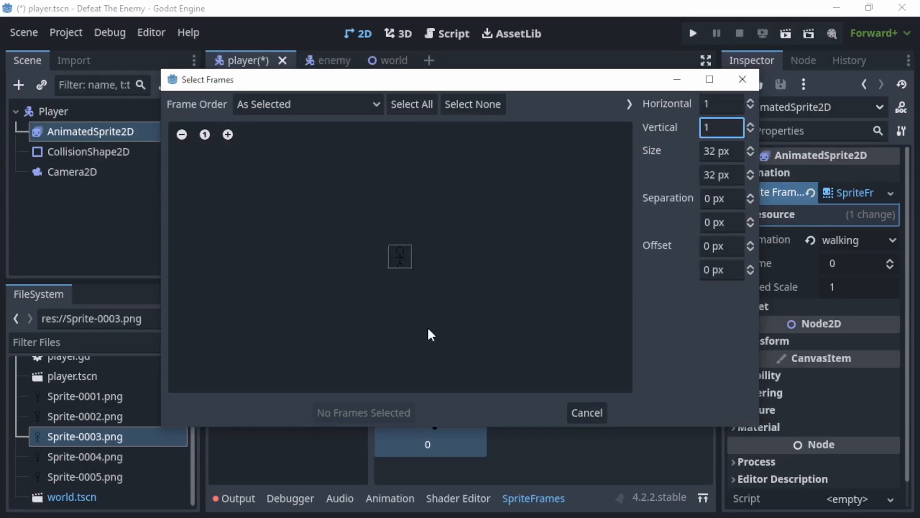
click(403, 261)
click(387, 410)
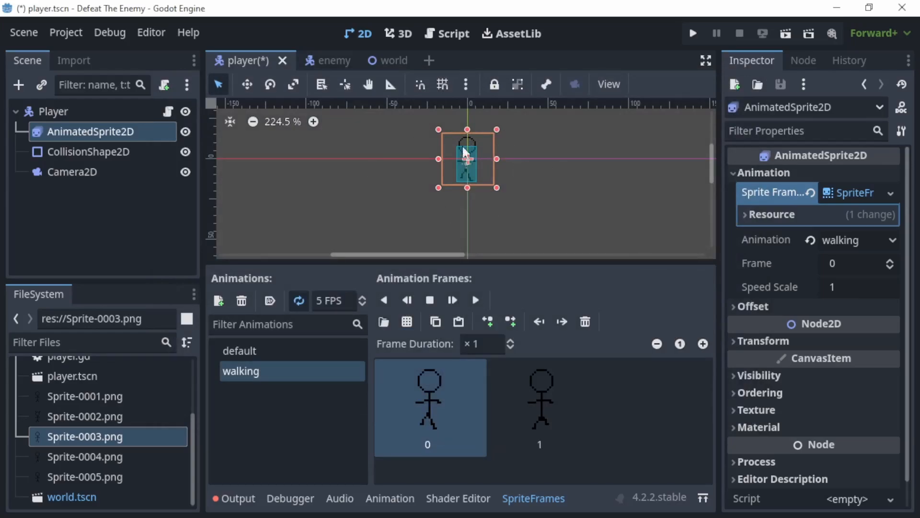
Step: Hide the player's CollisionShape2D in the scene view, leaving Camera2D visible
click(186, 153)
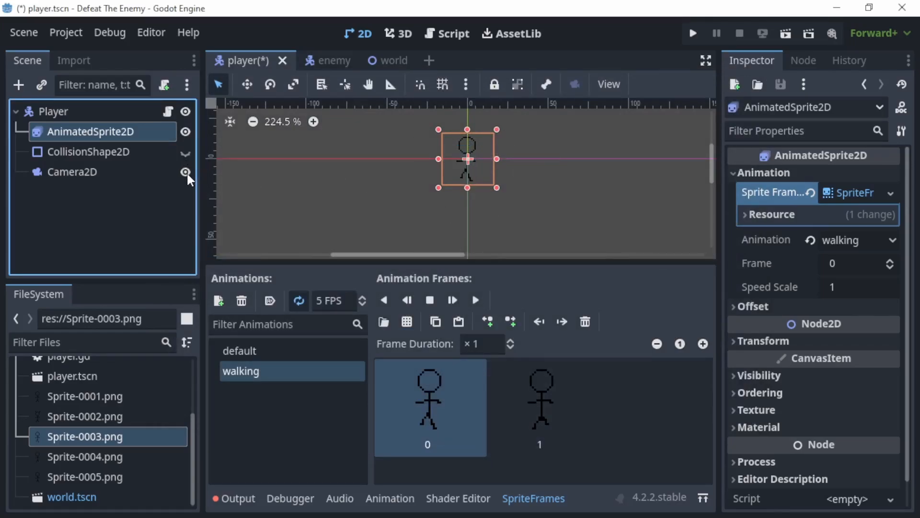
click(186, 171)
click(185, 170)
Step: Play the walking animation and set its speed to 3 FPS
click(471, 299)
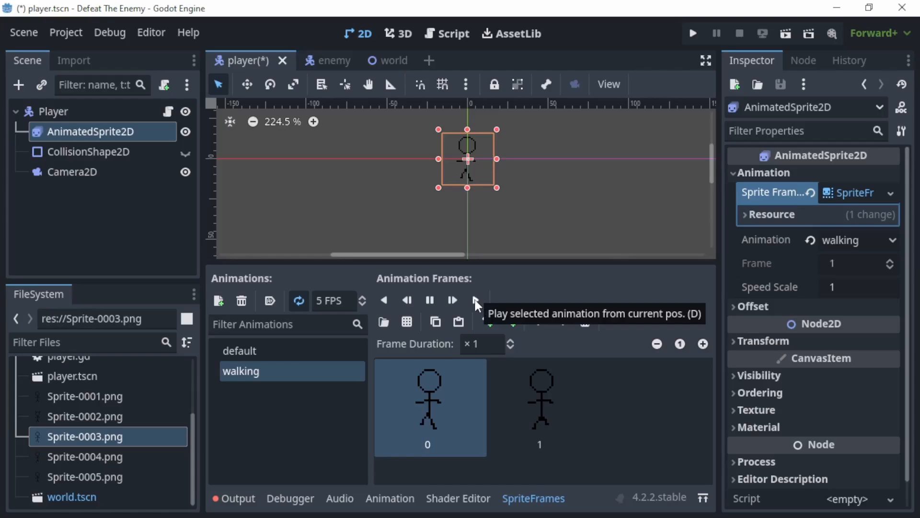
click(362, 304)
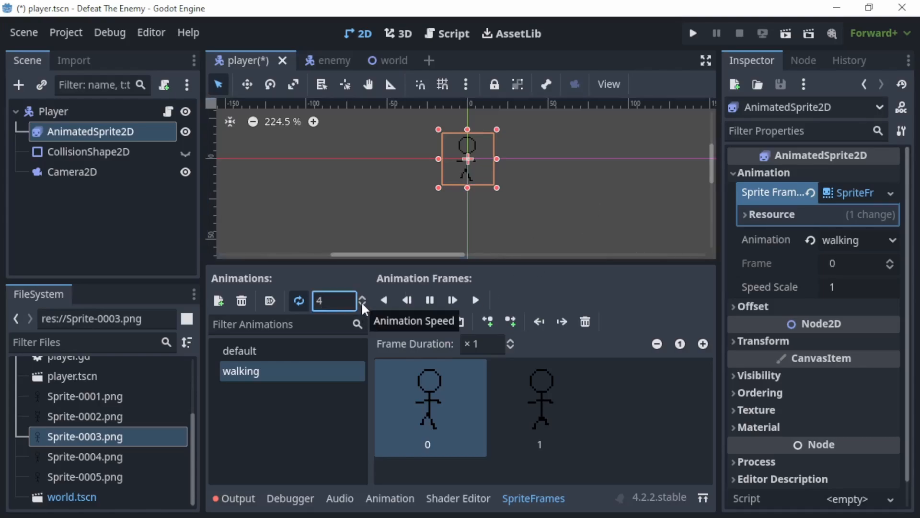
click(361, 301)
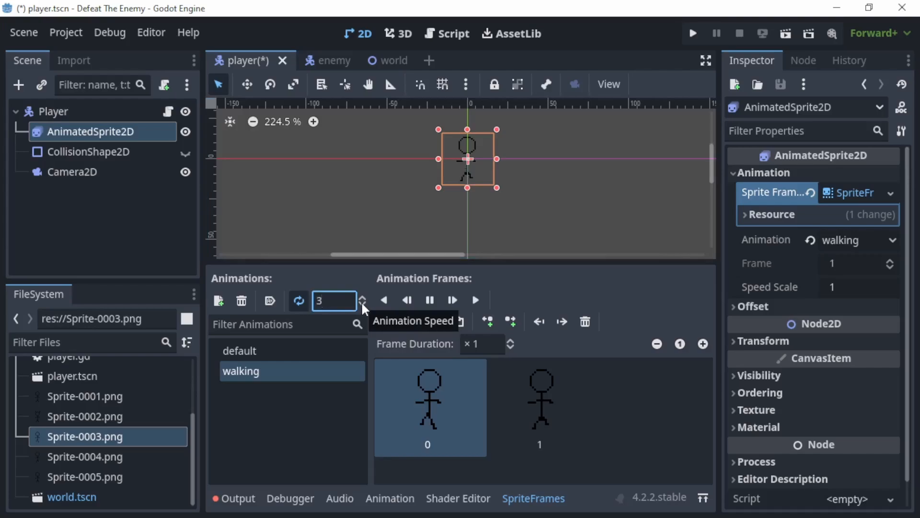
click(577, 223)
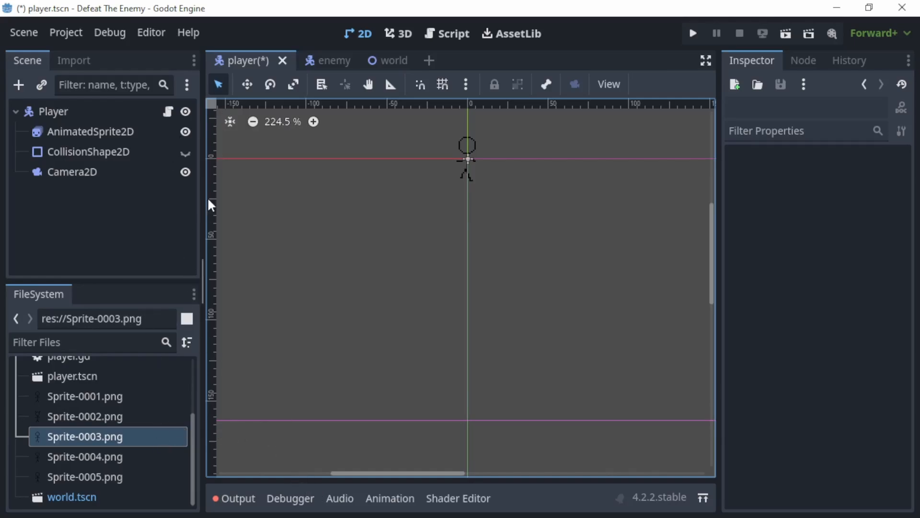
Step: Add another animation named idle to the player's AnimatedSprite2D
click(154, 129)
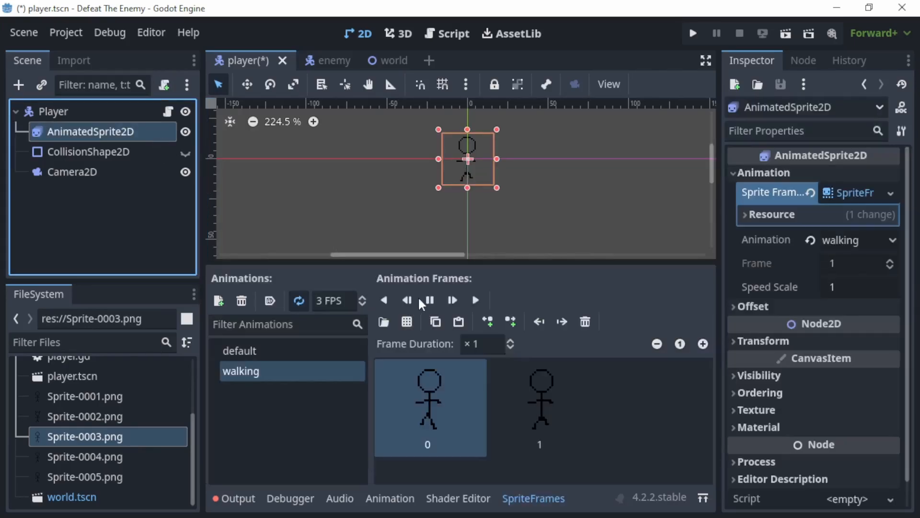
click(219, 301)
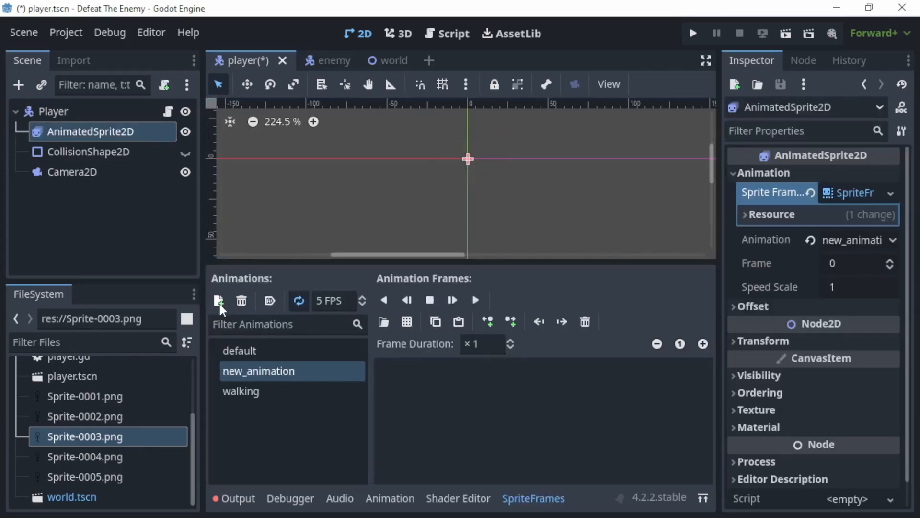
double_click(276, 373)
text(idle)
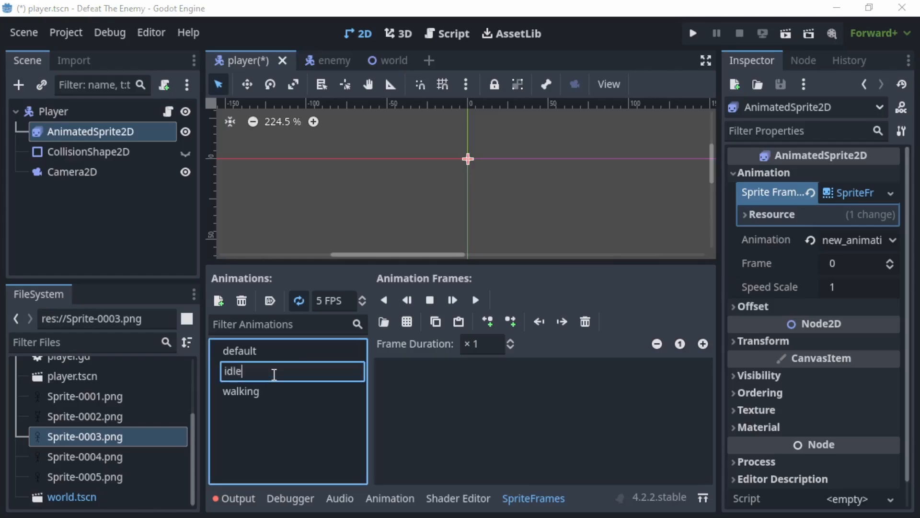
key(Return)
Step: Load Sprite-0001.png as a sprite sheet with 1 horizontal and 1 vertical frame, and add its frame to the idle animation
click(408, 321)
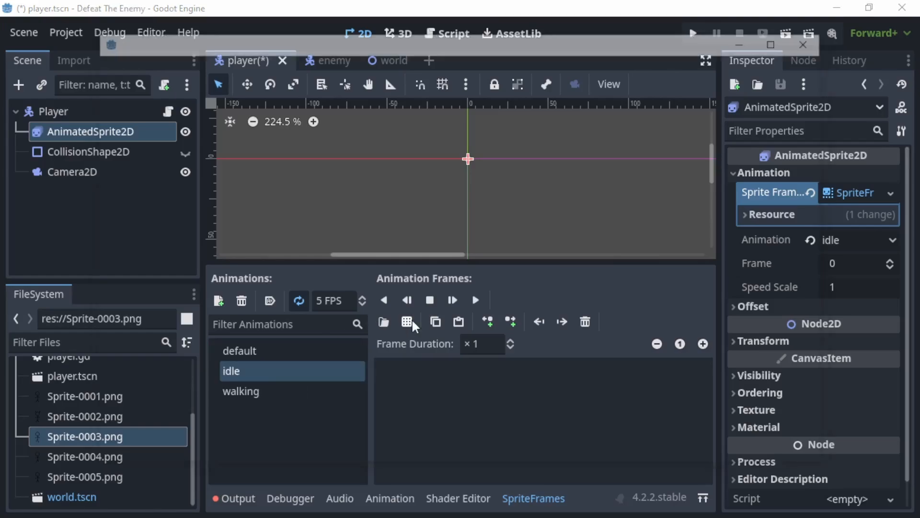
click(324, 139)
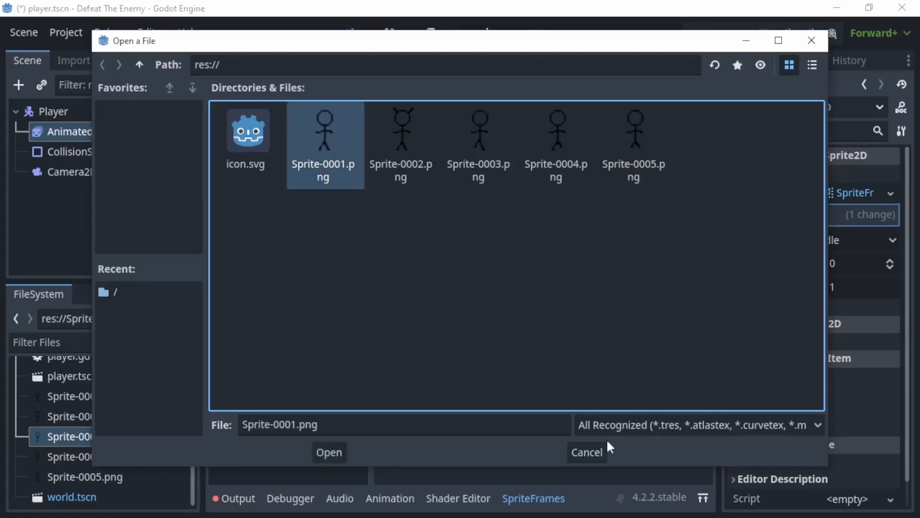
click(329, 452)
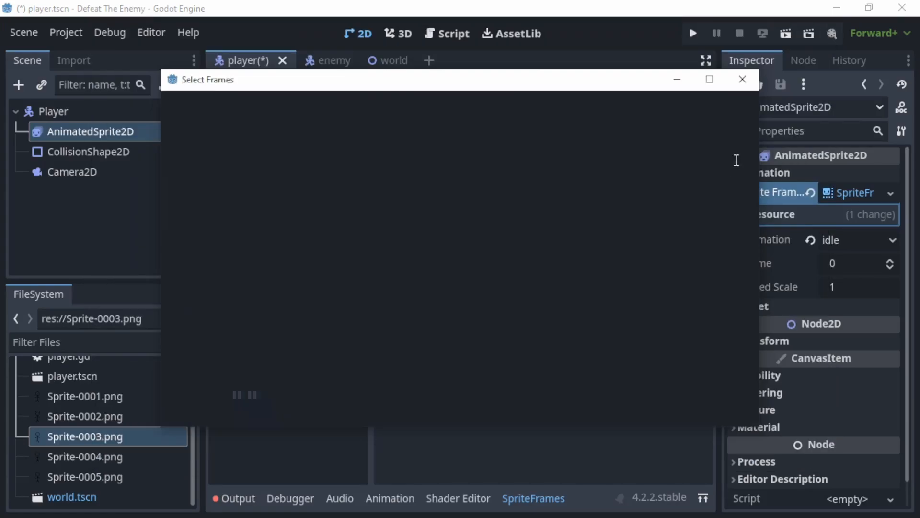
double_click(749, 105)
text(1)
key(Return)
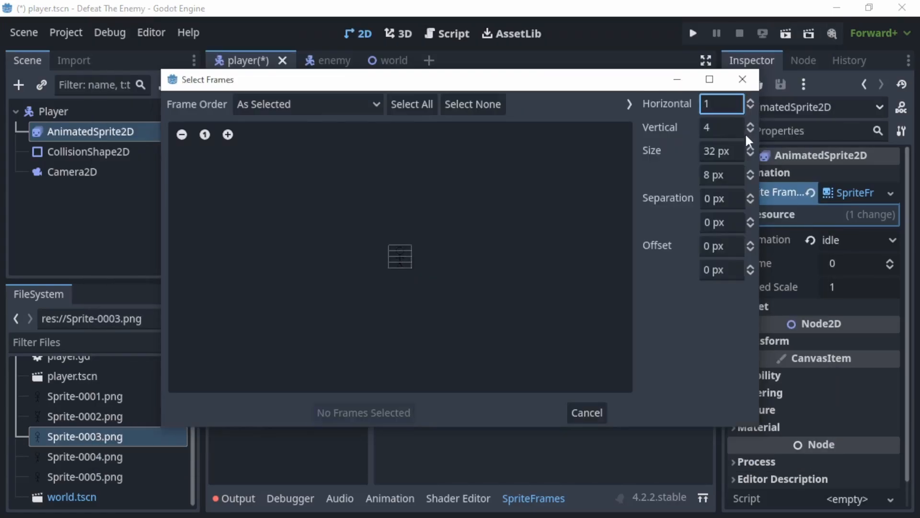
double_click(750, 129)
text(1)
key(Return)
click(408, 258)
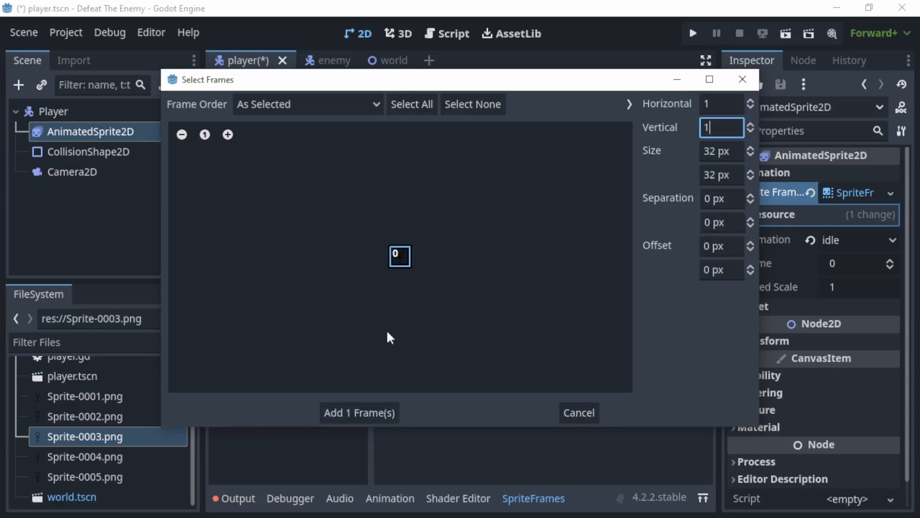
click(372, 412)
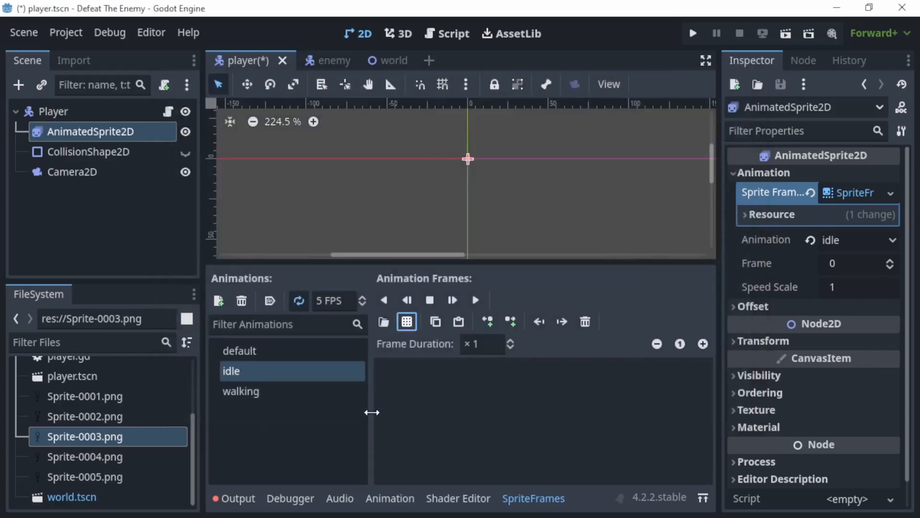
Step: Load Sprite-0005.png as a sprite sheet with a 1 by 1 grid and add its frame to the idle animation
click(408, 321)
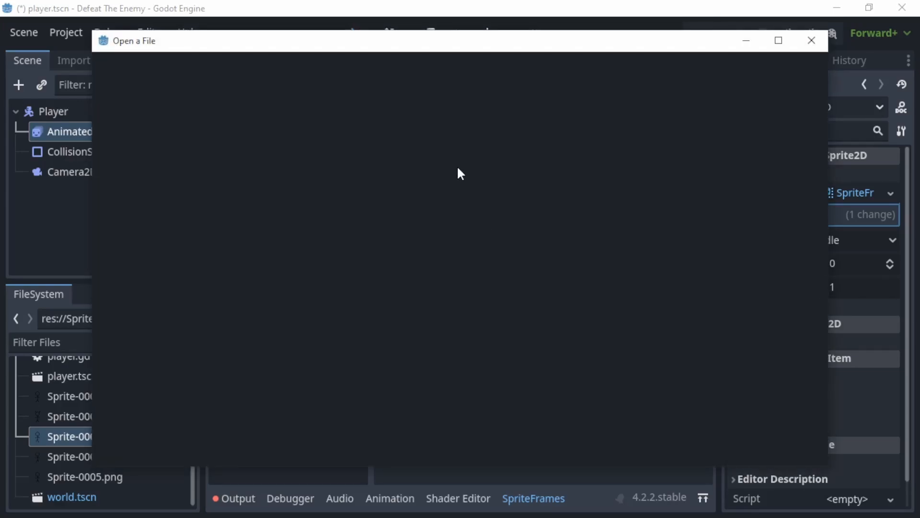
click(635, 144)
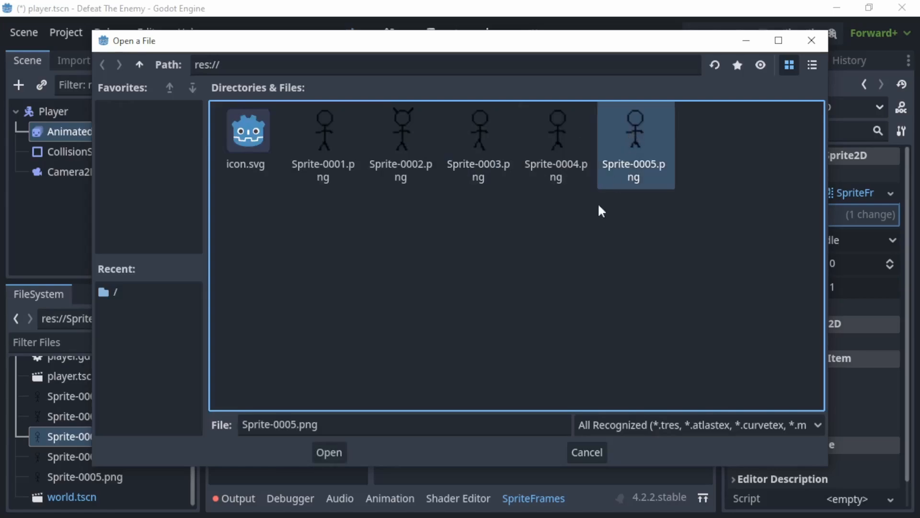
click(335, 452)
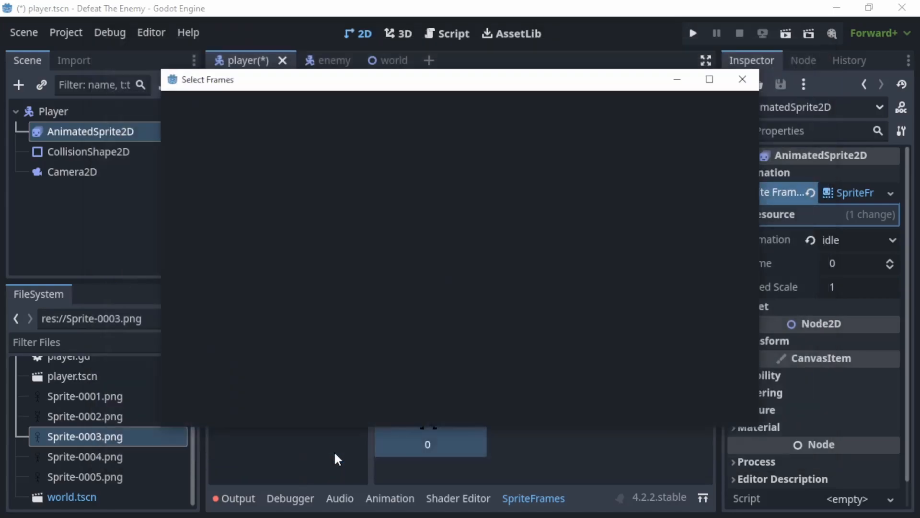
click(750, 107)
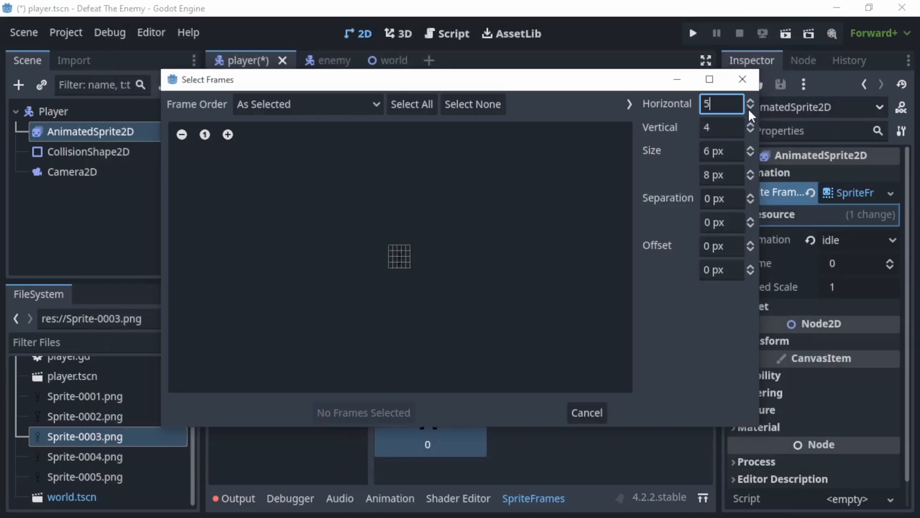
click(749, 107)
click(749, 107)
click(749, 130)
click(750, 131)
click(750, 130)
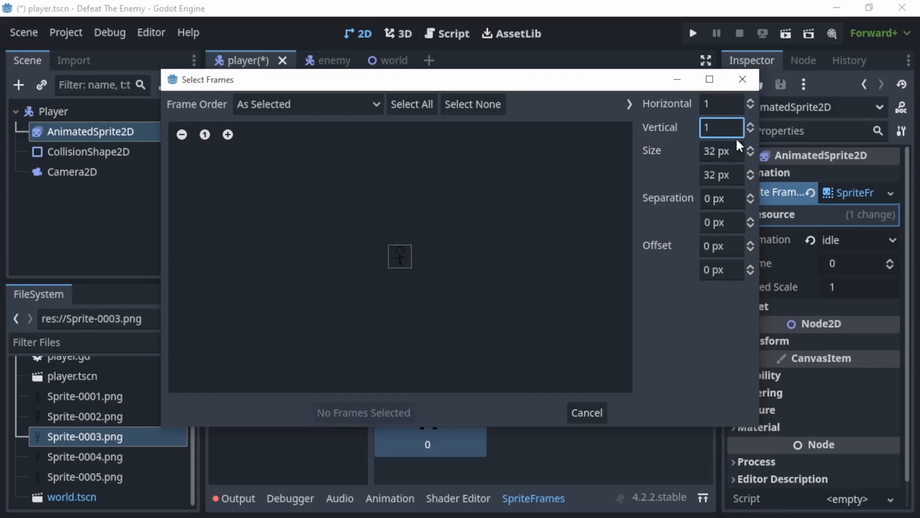
click(399, 258)
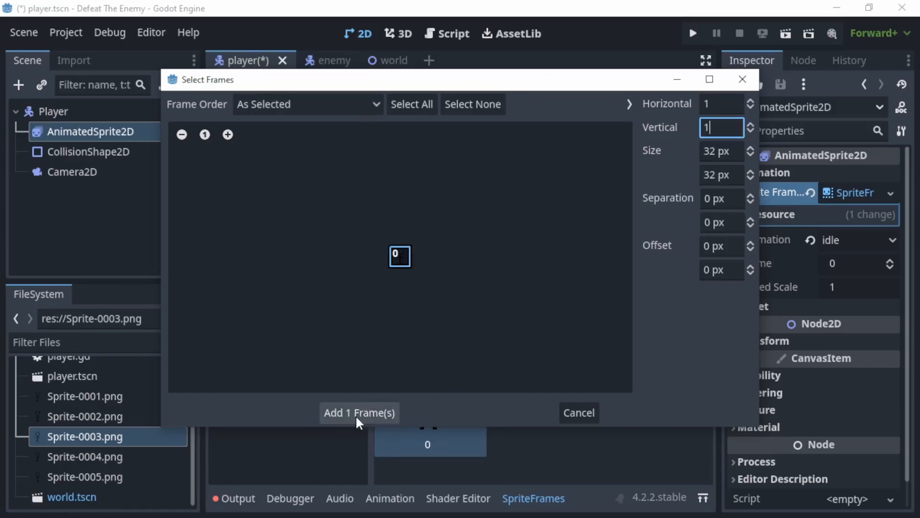
click(355, 413)
Step: Play the idle animation and set its speed to 2 FPS
click(452, 300)
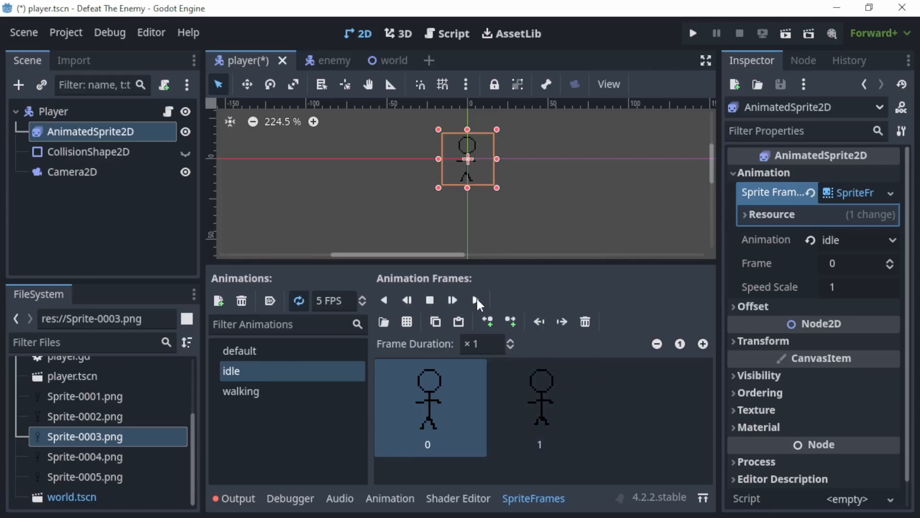
click(477, 299)
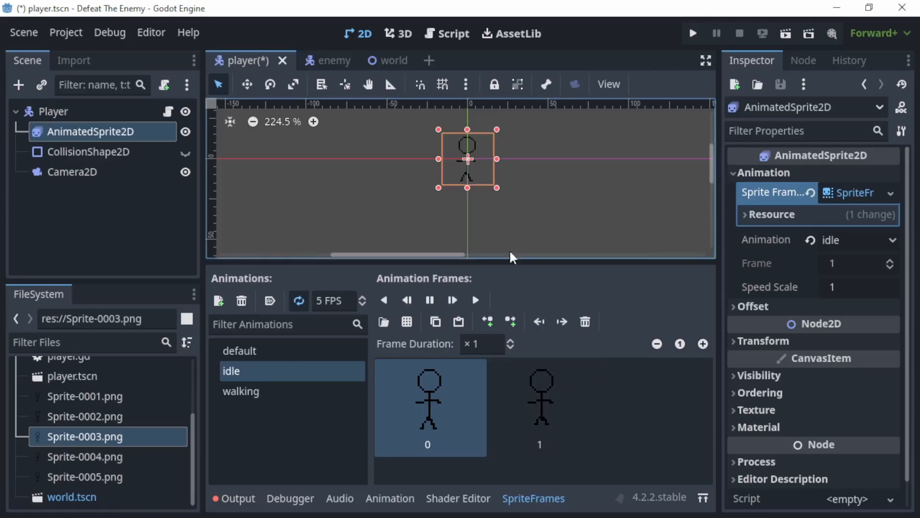
click(359, 306)
text(2)
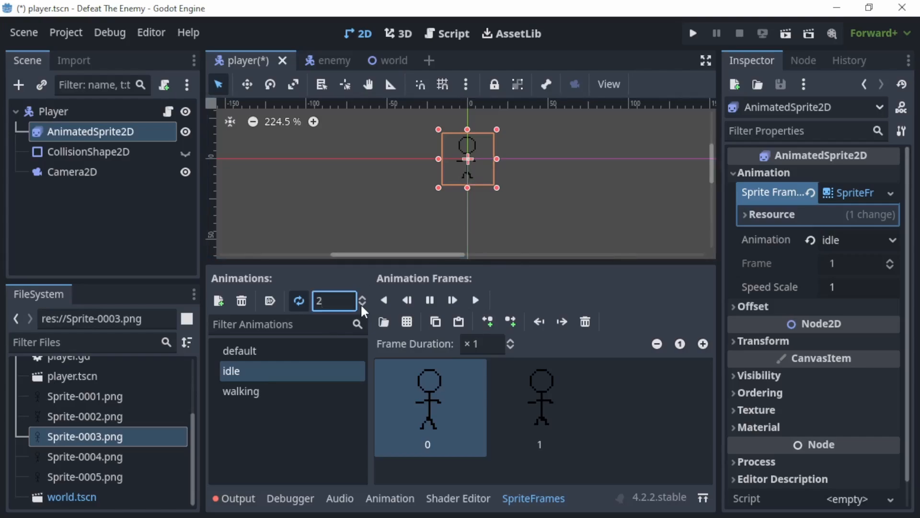
click(601, 178)
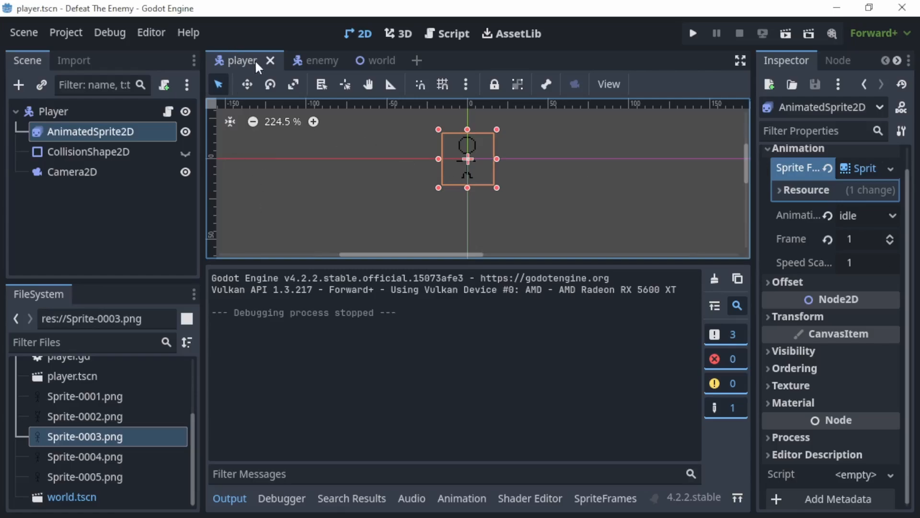
Step: In the player script, add the condition "if velocity.length() > 0:" below move_and_slide() inside _physics_process
click(237, 60)
click(434, 36)
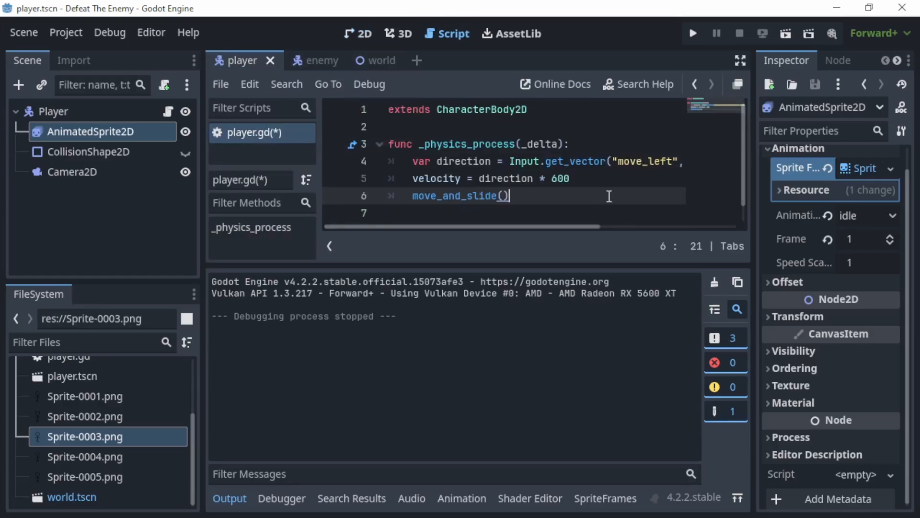
key(Return)
key(Return)
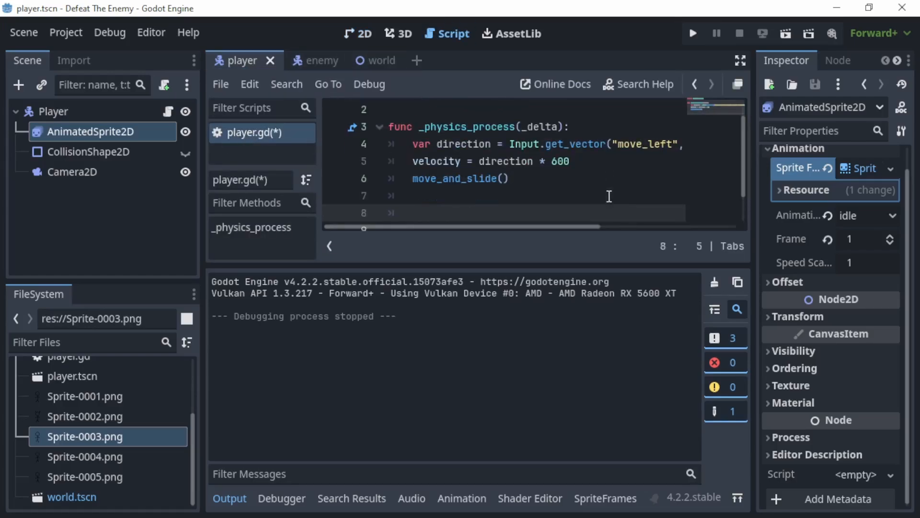
text(if veloc)
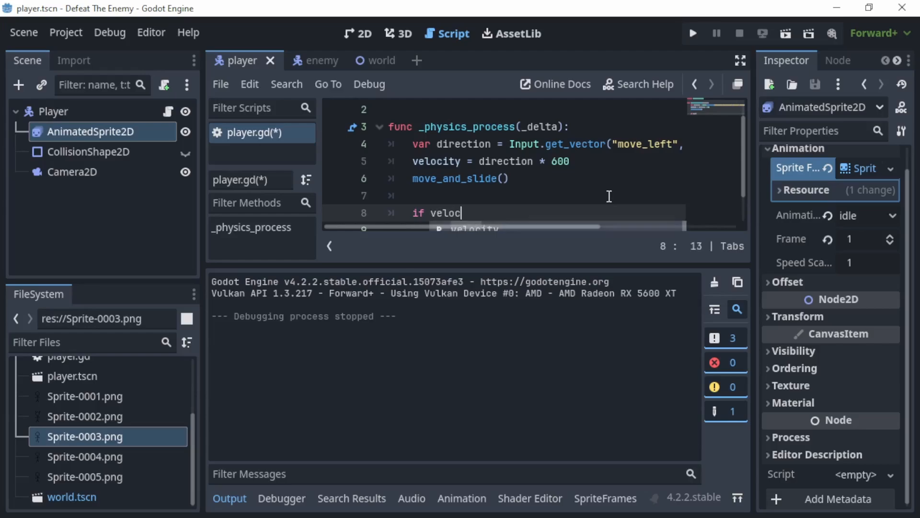
text(ity.)
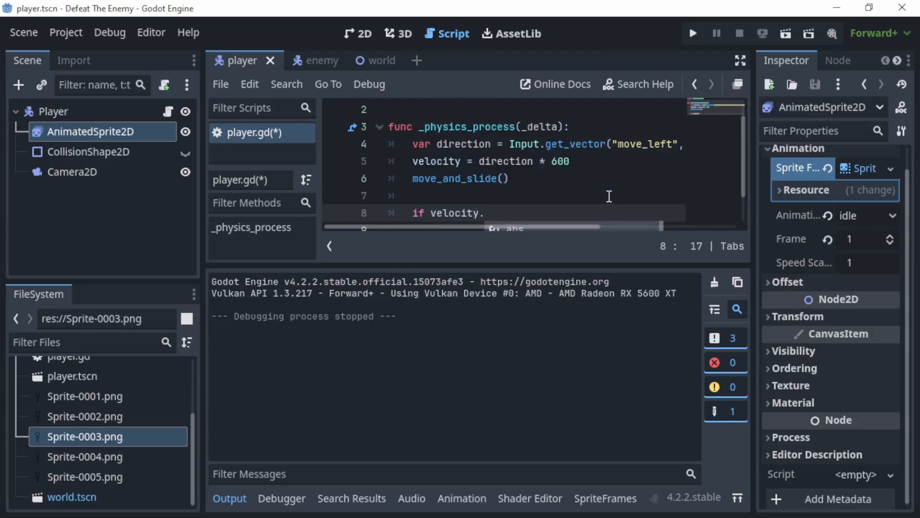
text(length)
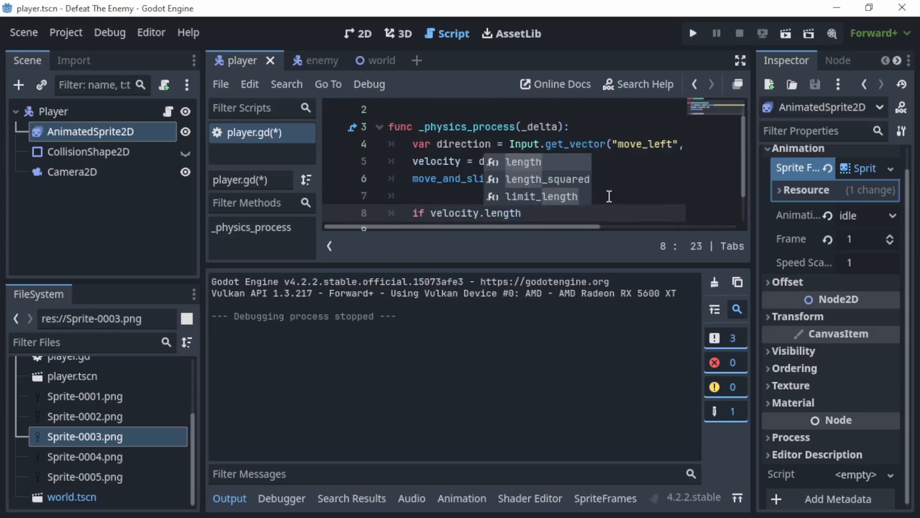
key(Return)
text(>)
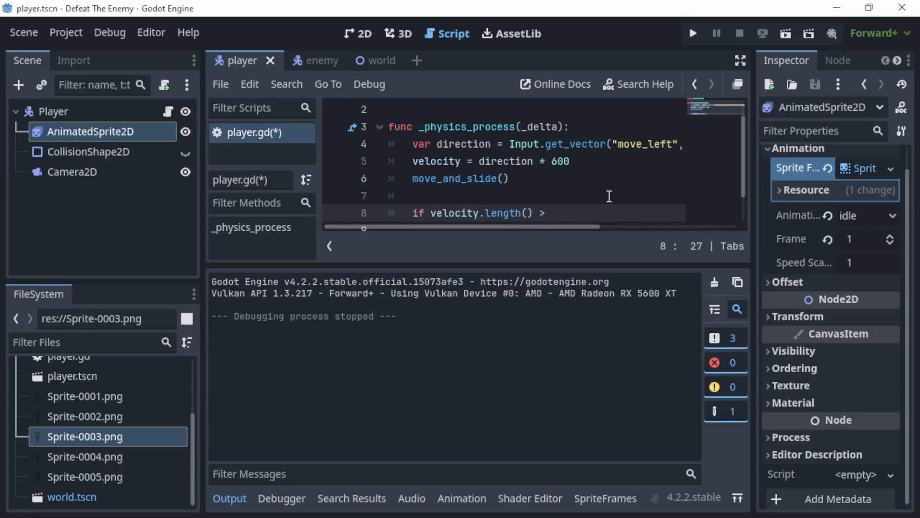
text( 0:)
key(Return)
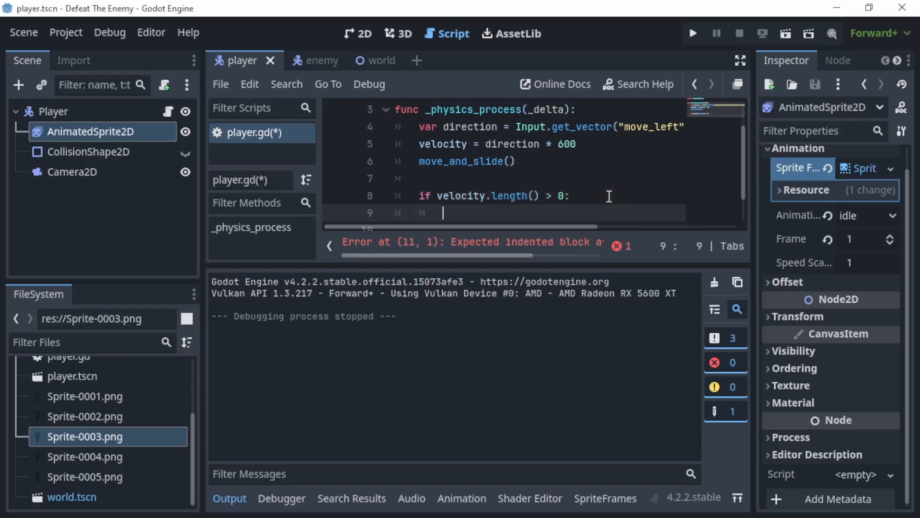
Step: Inside the velocity condition, call $AnimatedSprite2D.play("walking")
text($Animate)
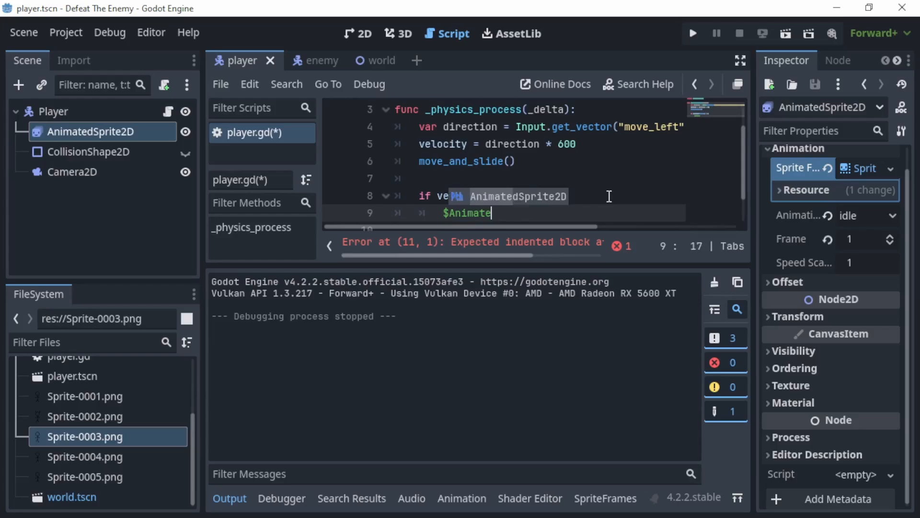
key(Return)
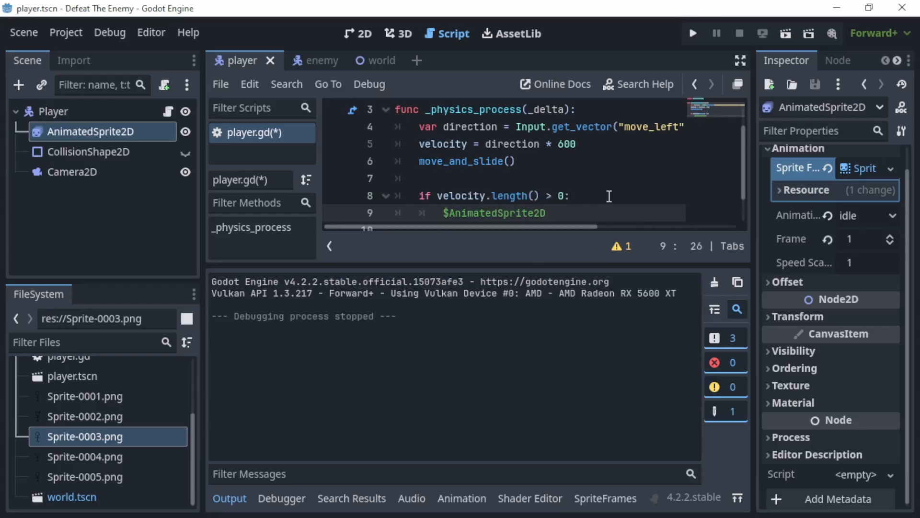
text(.)
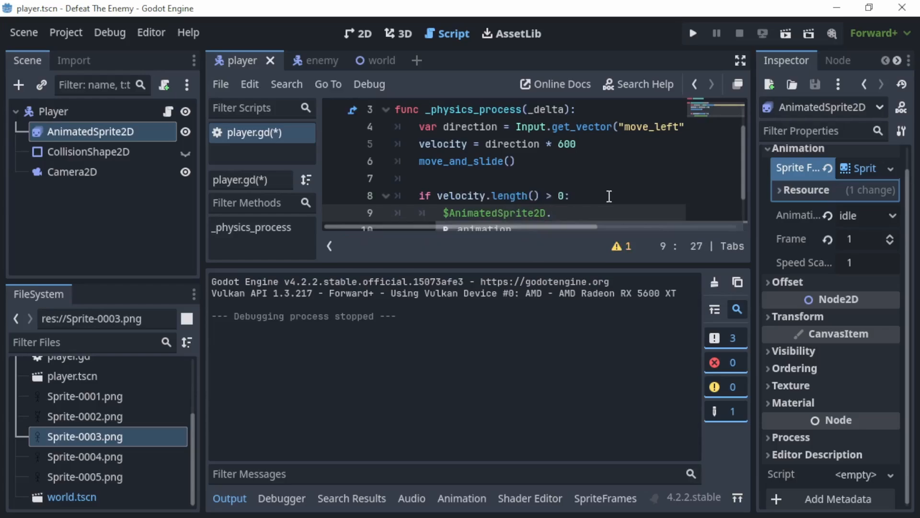
text(play)
key(Return)
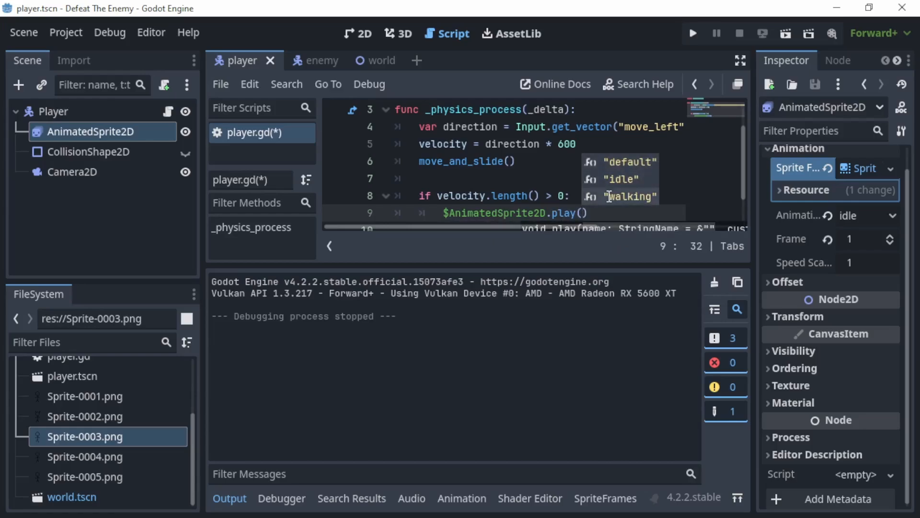
click(610, 197)
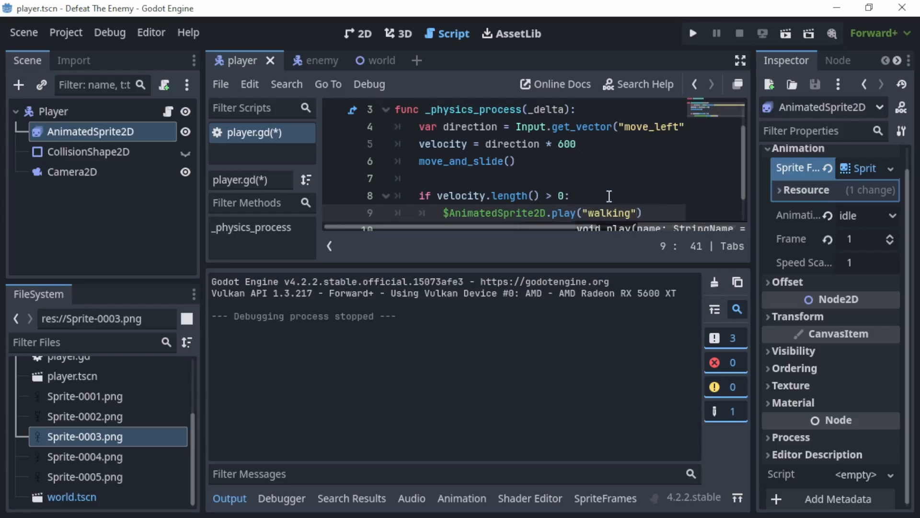
Step: Add an else branch that calls $AnimatedSprite2D.play("idle"), and save the player script
key(Return)
key(BackSpace)
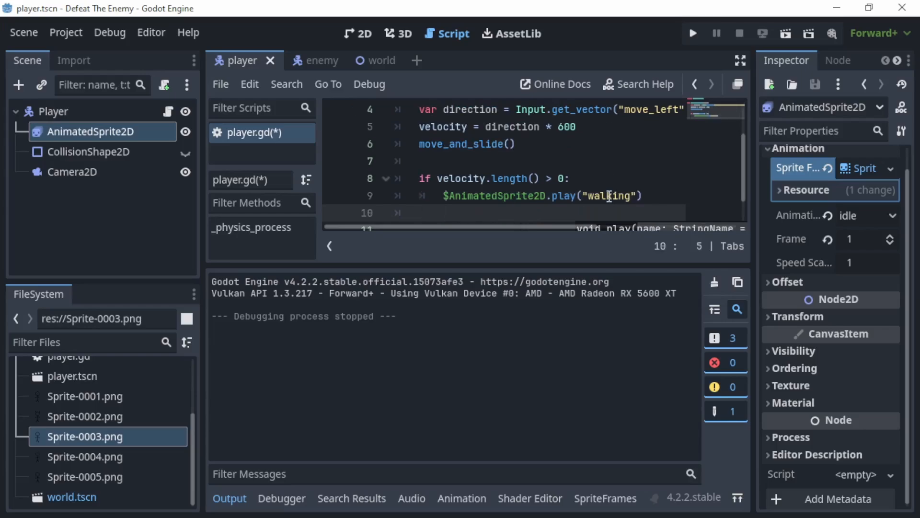
text(else:)
key(Return)
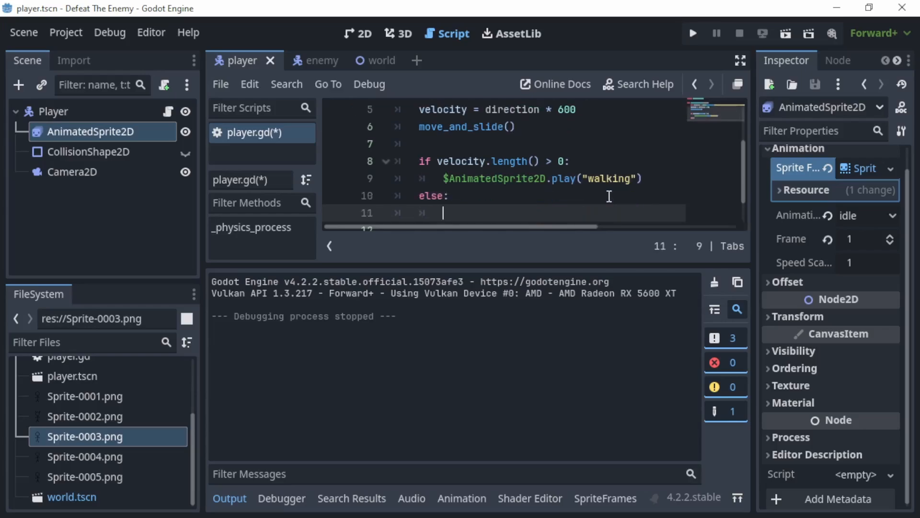
text($Anim)
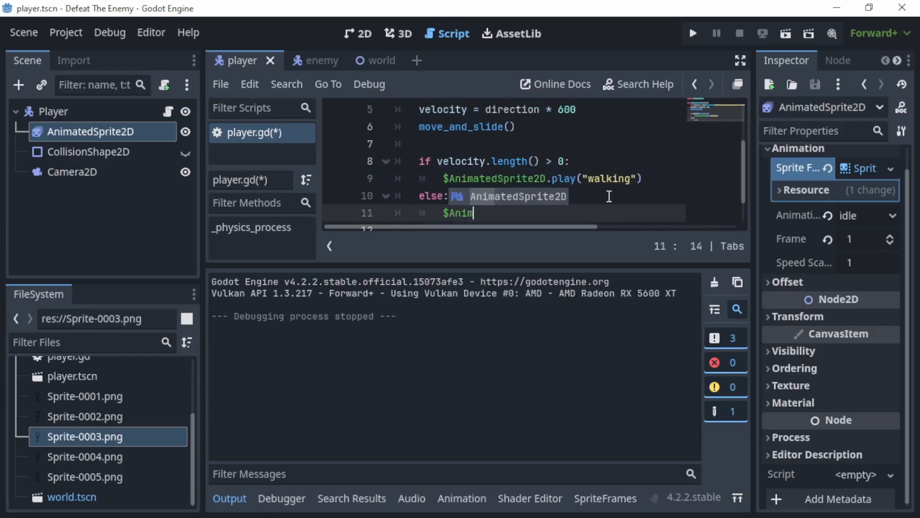
key(Return)
text(.pla)
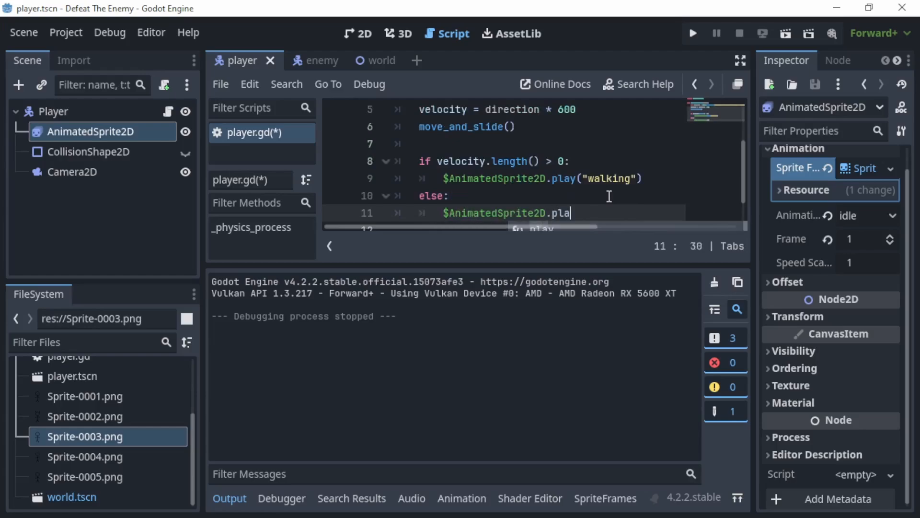
text(y(")
key(Down)
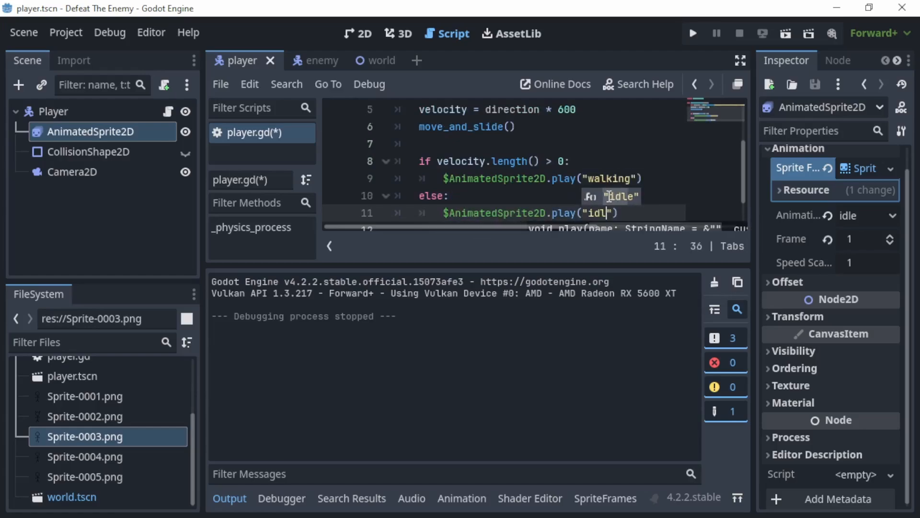
key(Return)
key(ctrl+s)
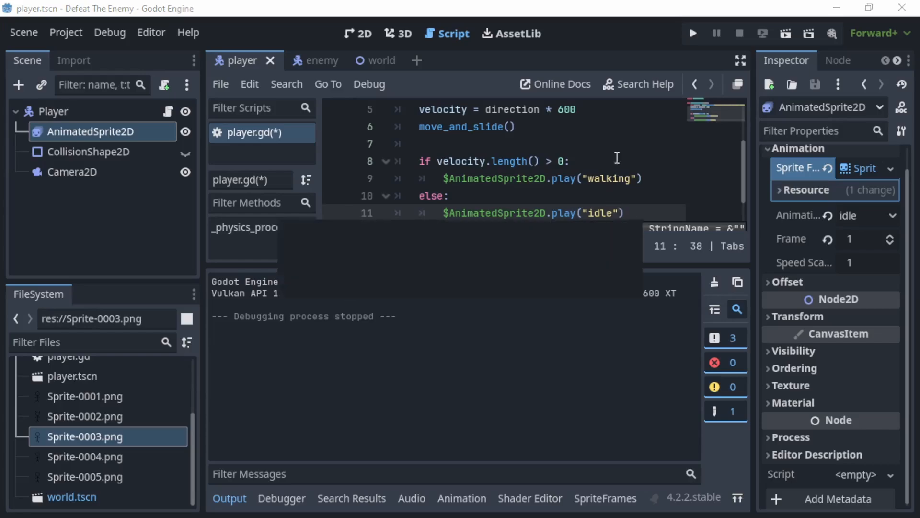
scroll(650, 141, down, 1)
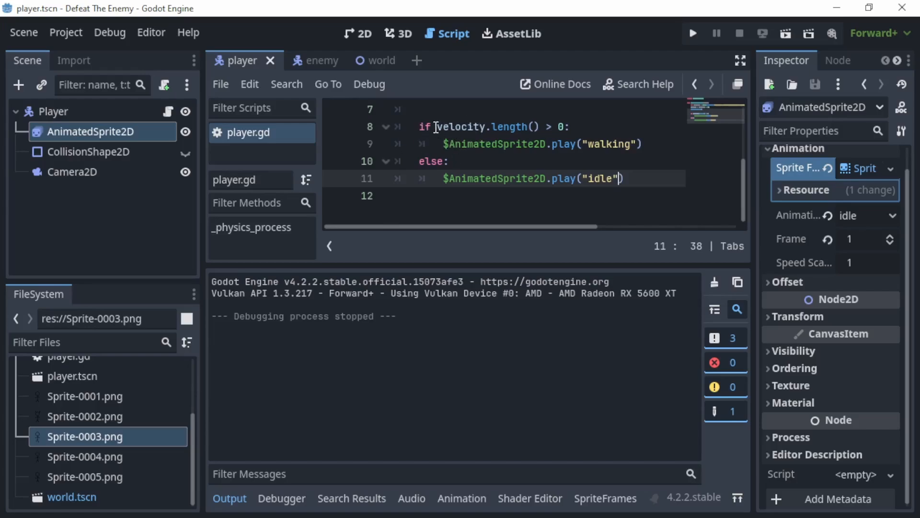
drag(443, 127, 565, 127)
click(534, 126)
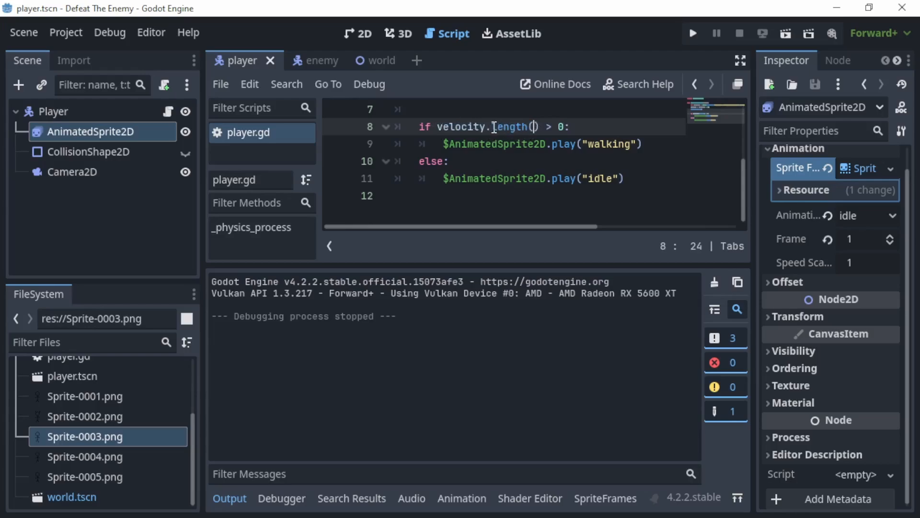
scroll(472, 133, up, 2)
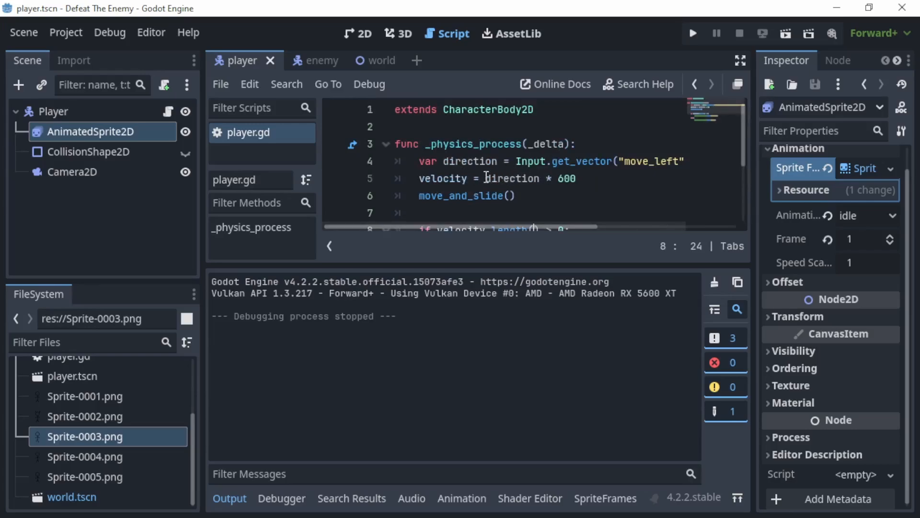
scroll(455, 172, down, 2)
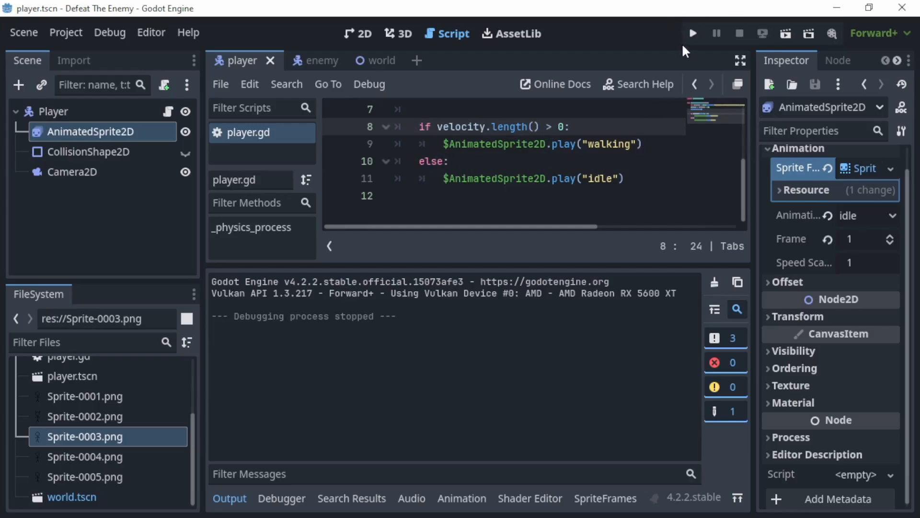
Step: Run the project and move the player down and up to test the walking and idle animations
click(694, 34)
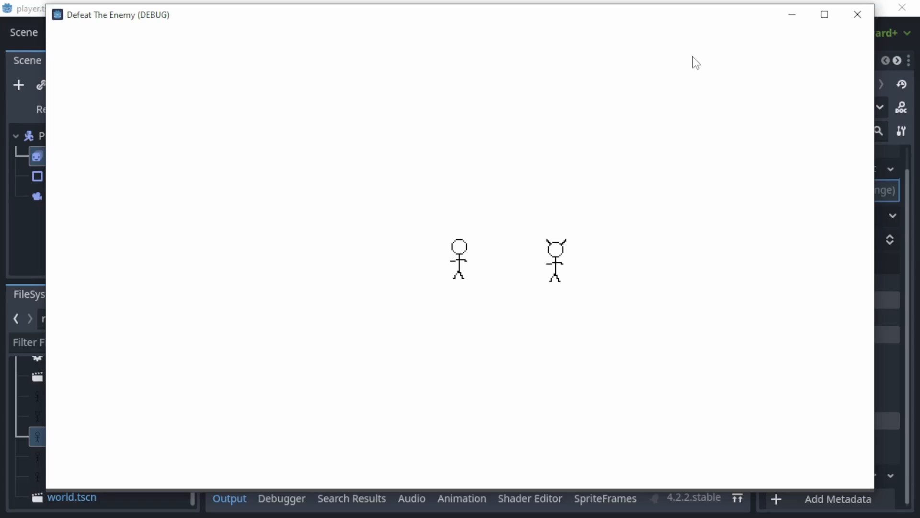
key(Down)
key(Up)
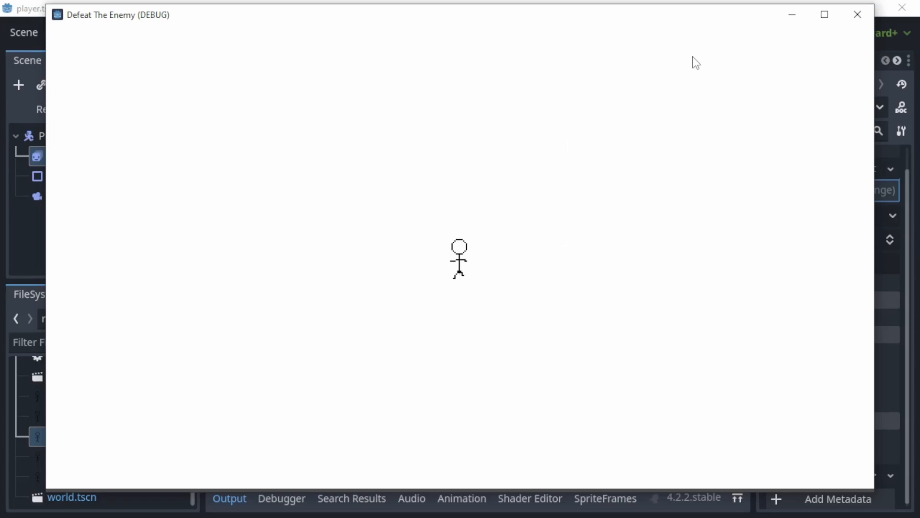